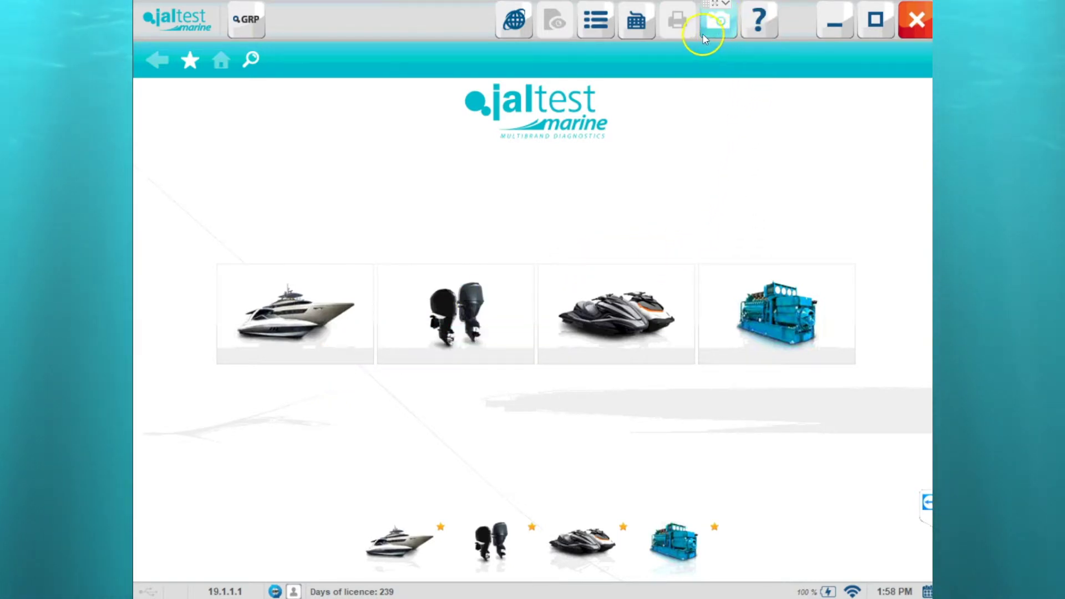
# Open the Glossary of technical terms from the home-screen ? Help menu
pyautogui.click(264, 20)
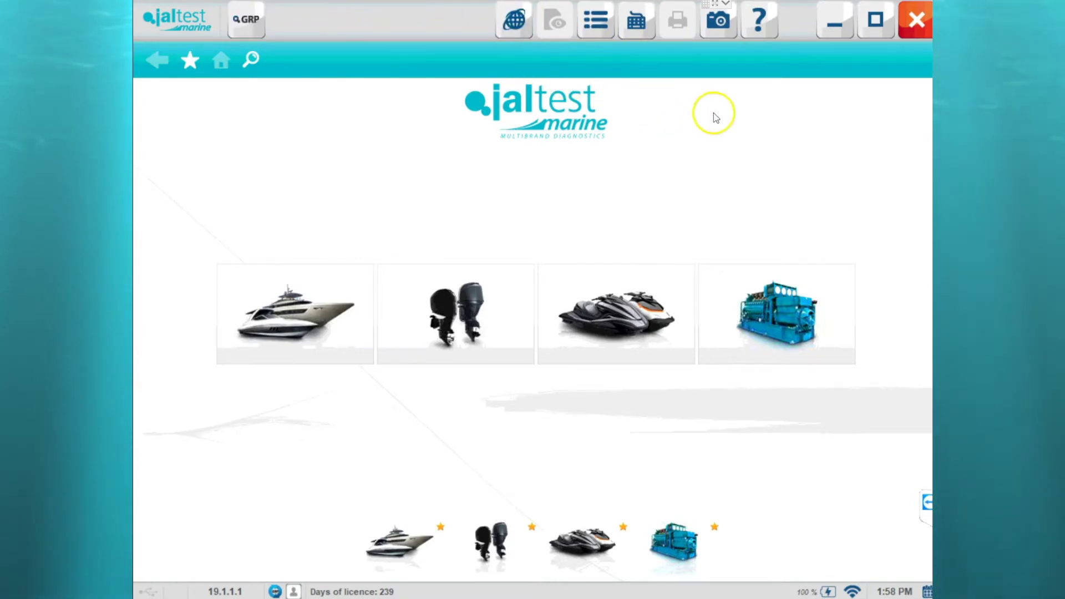
pyautogui.click(759, 24)
pyautogui.click(760, 25)
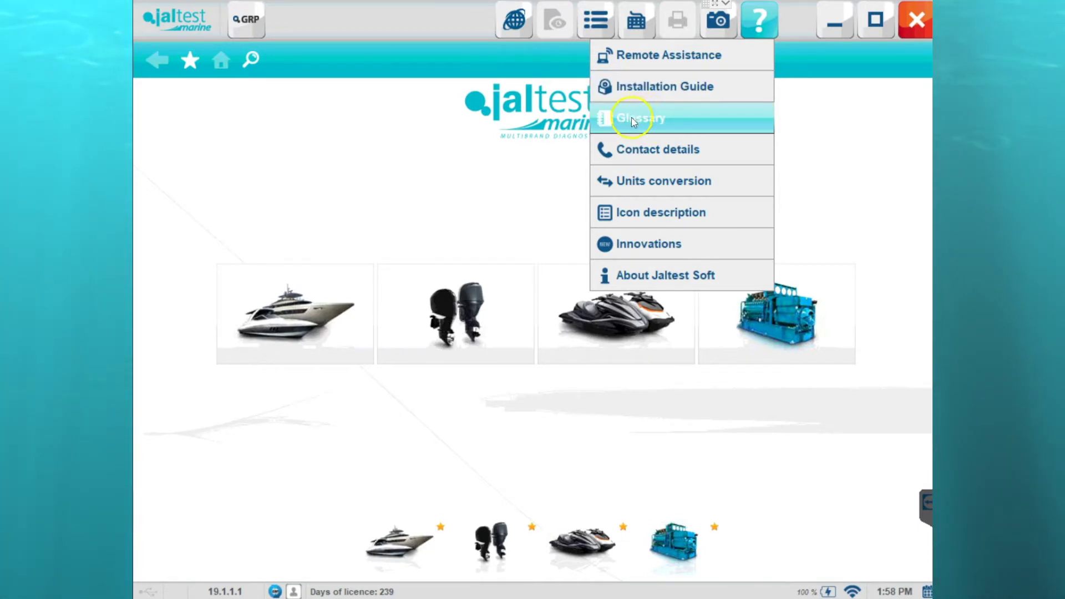
pyautogui.click(660, 121)
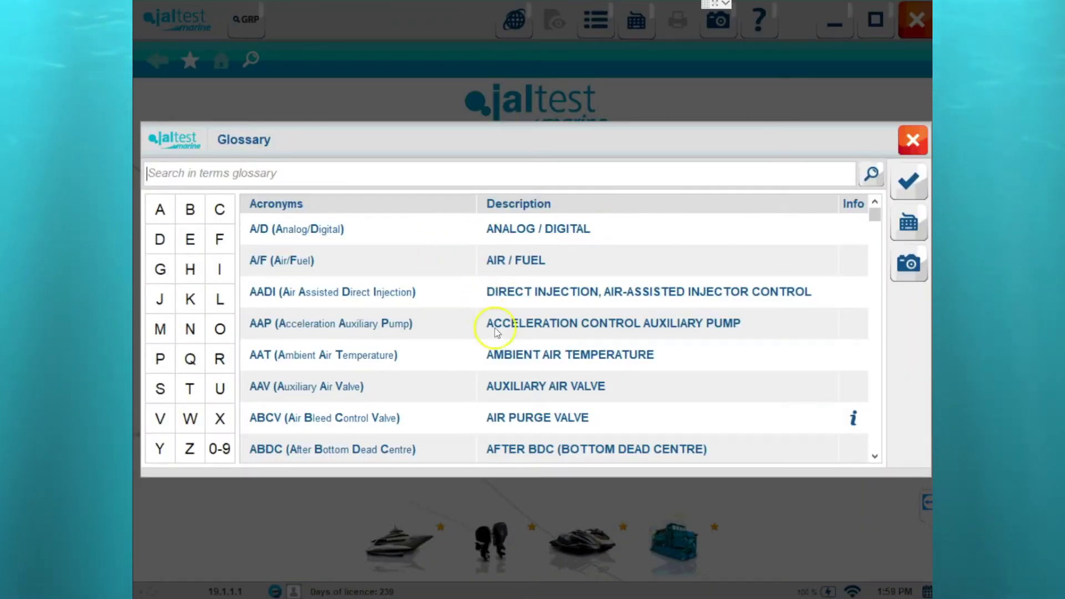
# Search the glossary for 'iat' and select the IAT (Intake Air Temperature) entry
pyautogui.moveTo(875, 218); pyautogui.dragTo(882, 260)
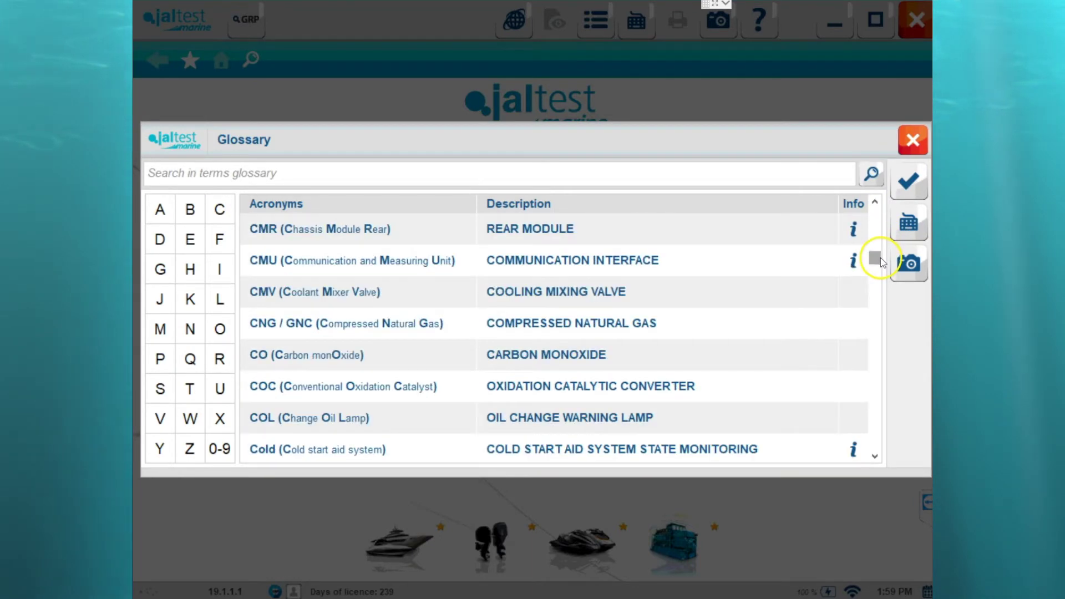
pyautogui.click(398, 171)
pyautogui.write('iat')
pyautogui.press('Return')
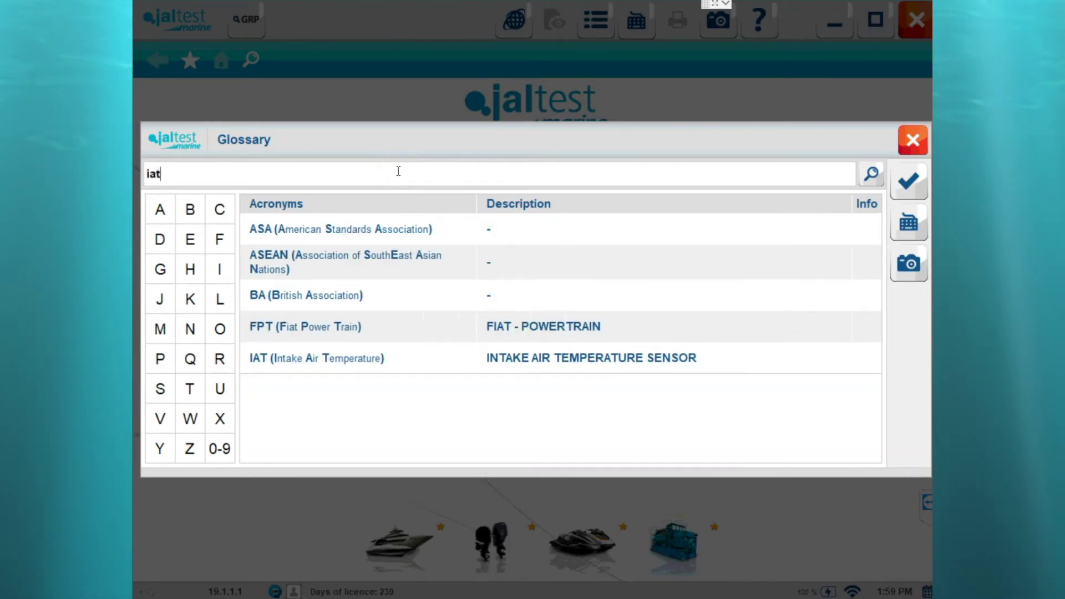
pyautogui.click(606, 361)
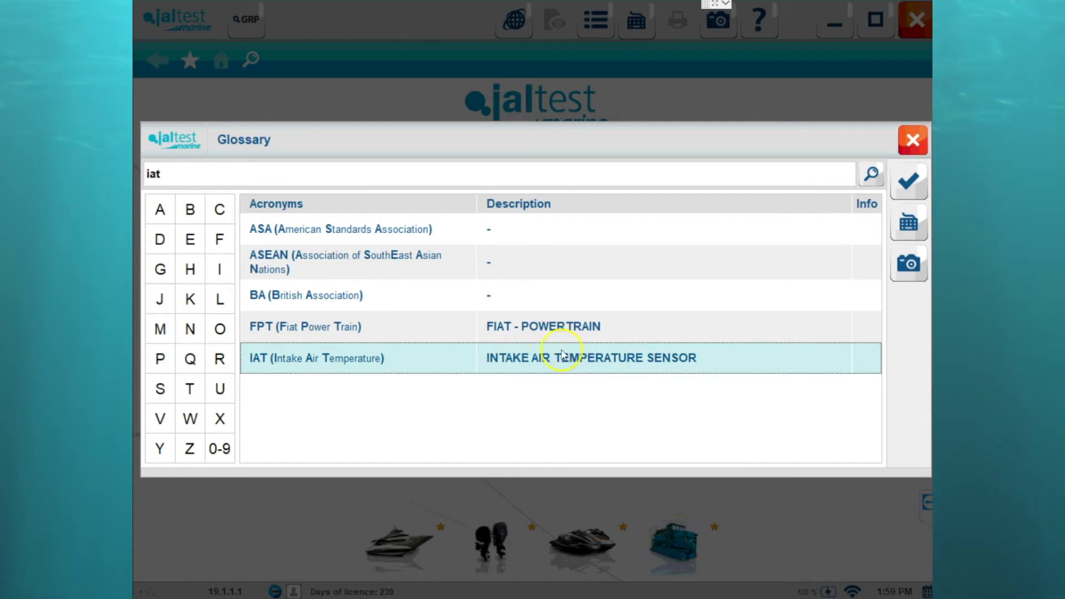
# Close the glossary and open Units conversion with Pressure as the magnitude
pyautogui.click(909, 181)
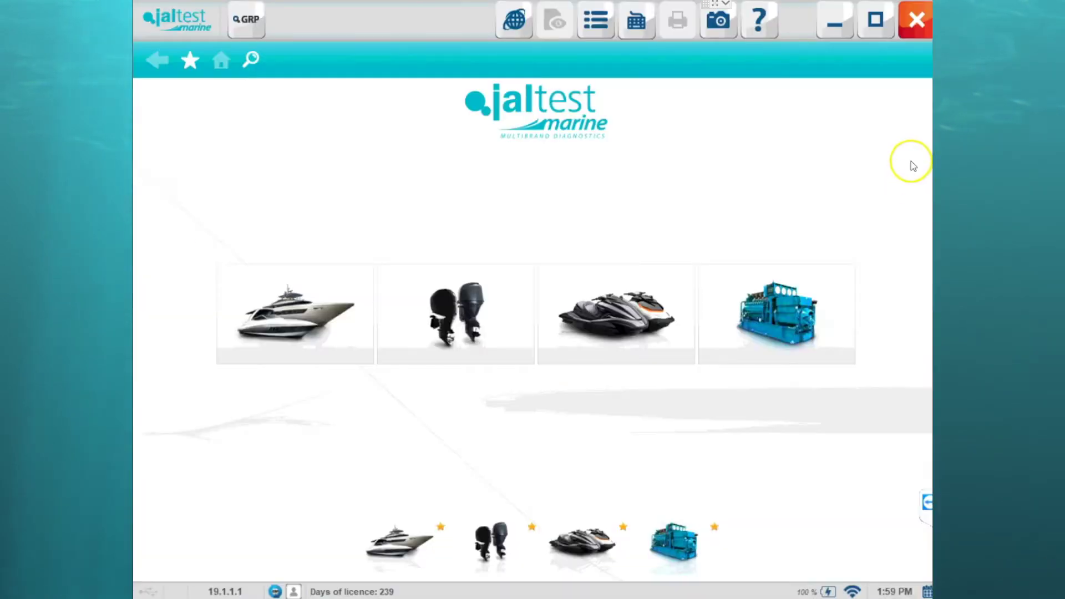
pyautogui.click(763, 24)
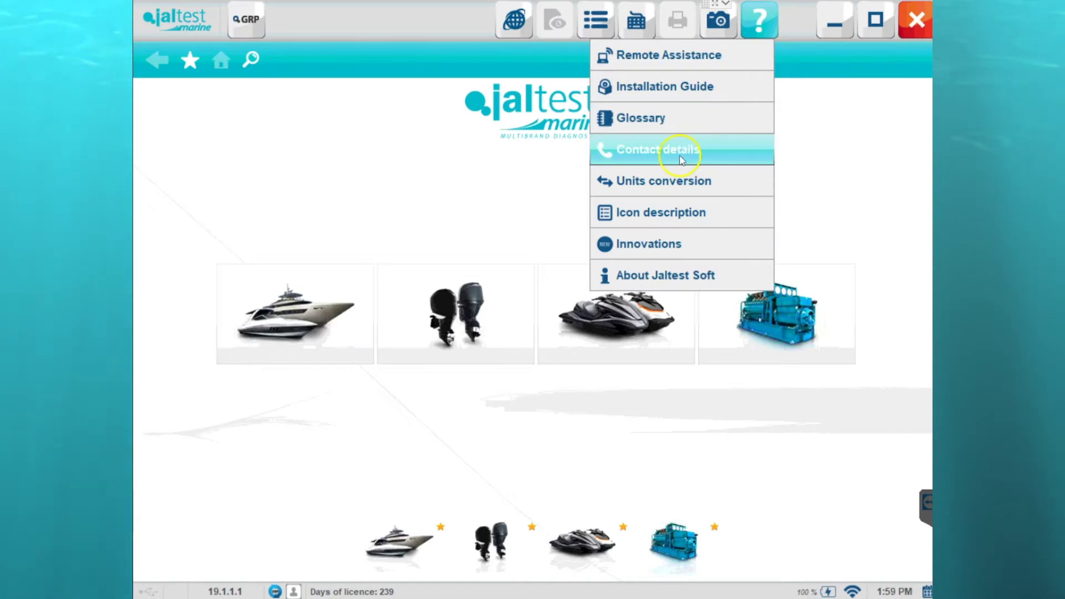
pyautogui.click(679, 181)
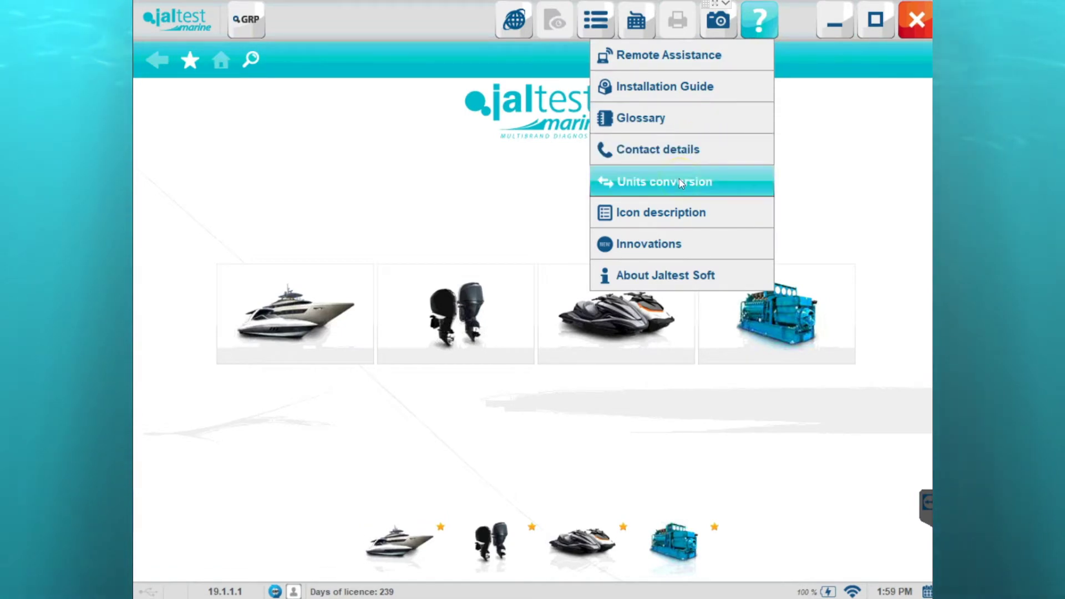
pyautogui.click(587, 288)
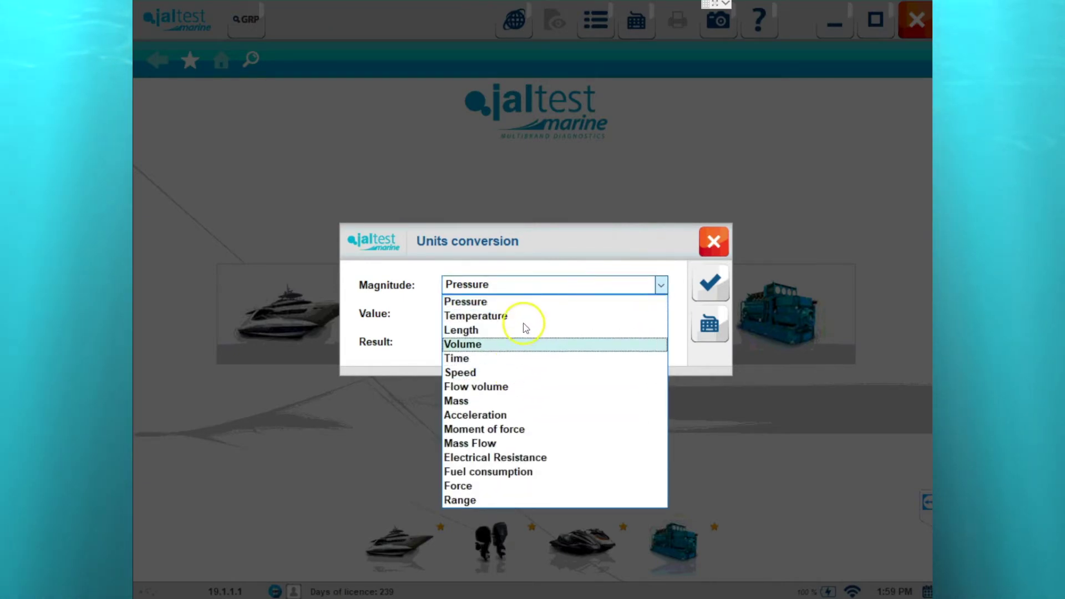
pyautogui.click(507, 302)
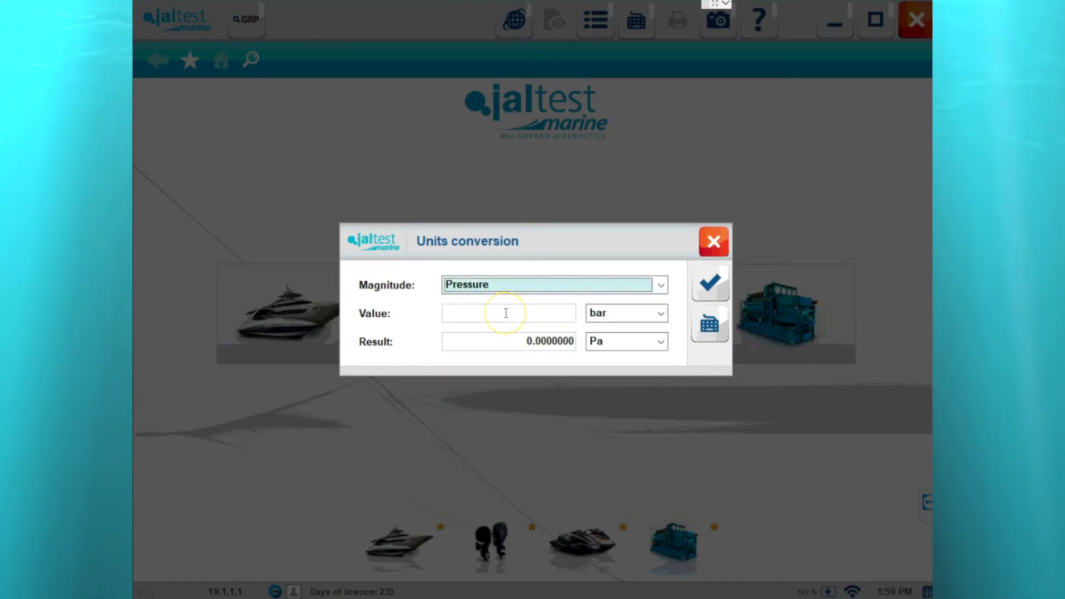
# Convert 1 bar to psi (14.5040000) and close the converter
pyautogui.click(506, 314)
pyautogui.click(514, 344)
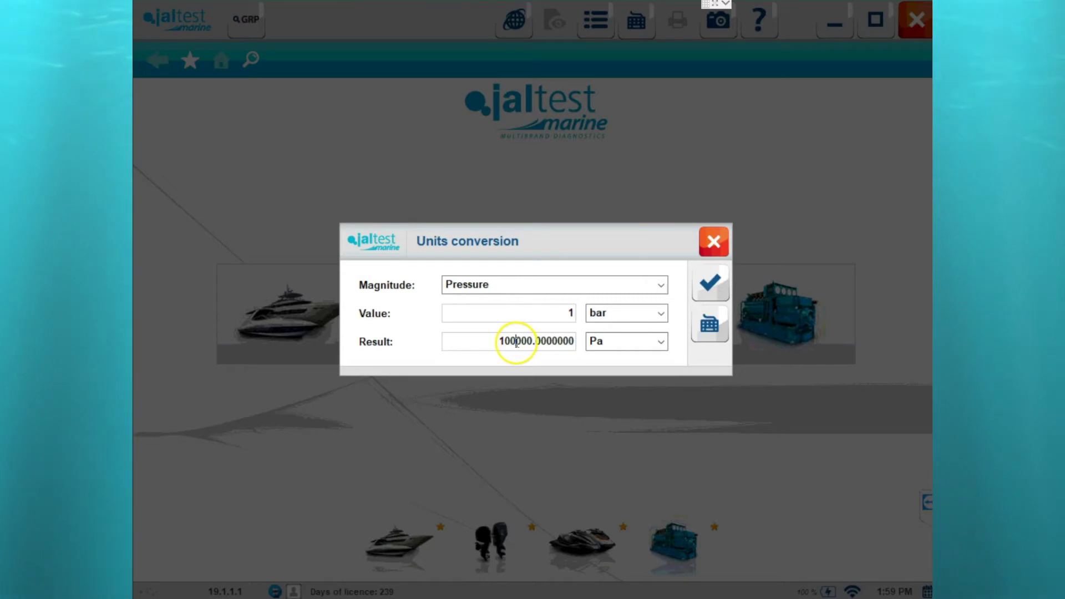
pyautogui.click(615, 343)
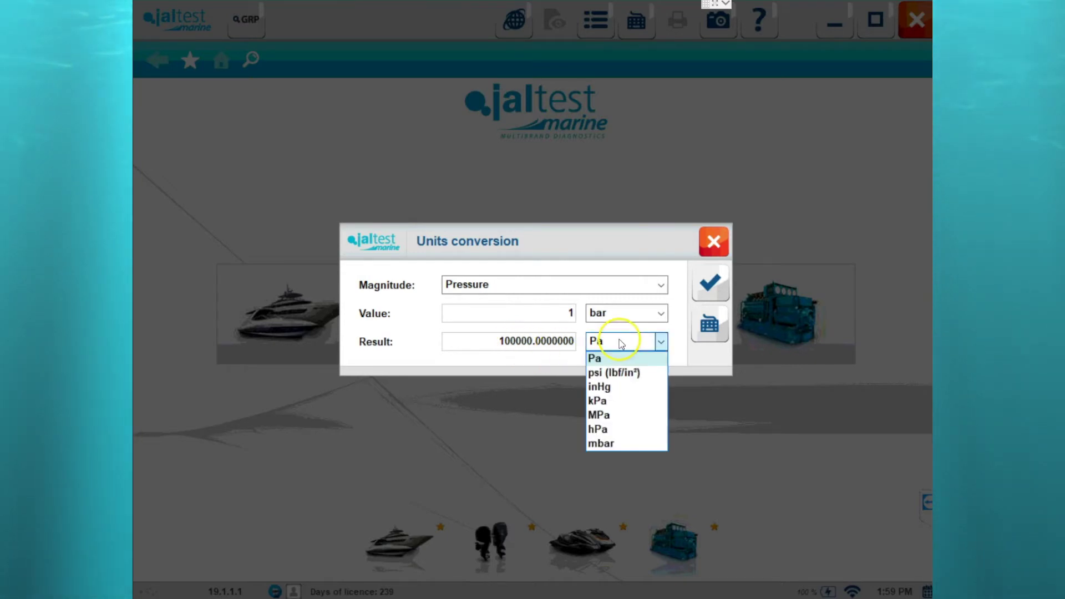
pyautogui.click(624, 373)
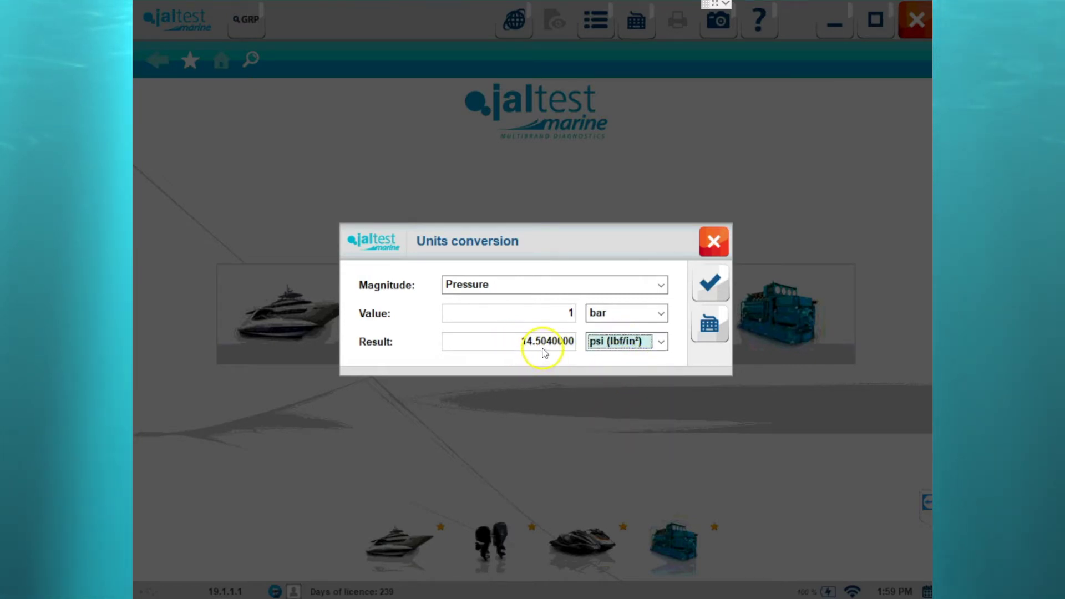
pyautogui.click(710, 283)
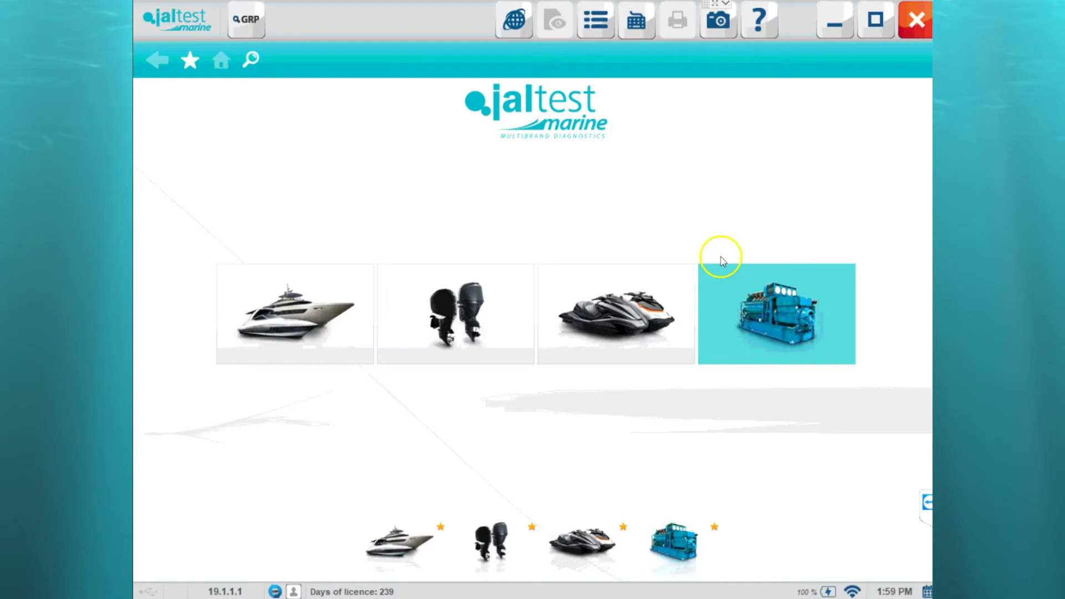
pyautogui.click(764, 22)
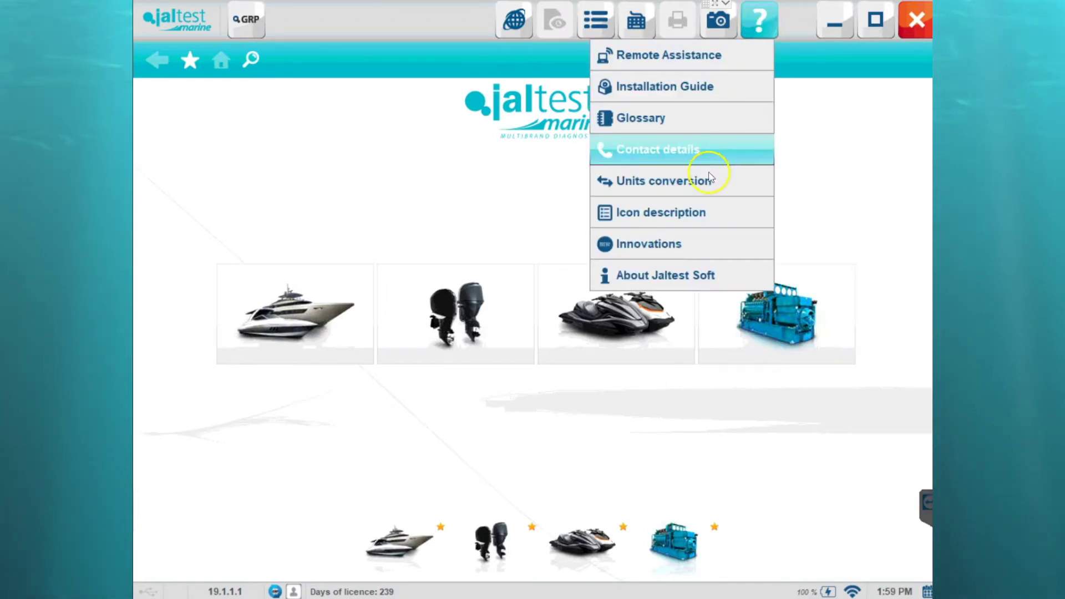
pyautogui.click(694, 213)
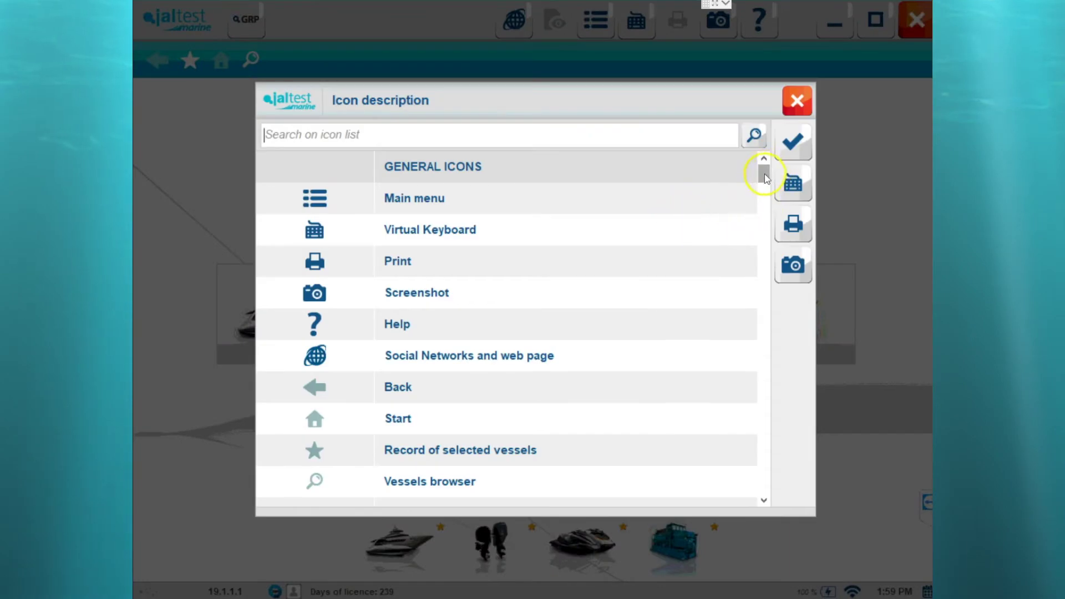
pyautogui.moveTo(765, 174); pyautogui.dragTo(765, 193)
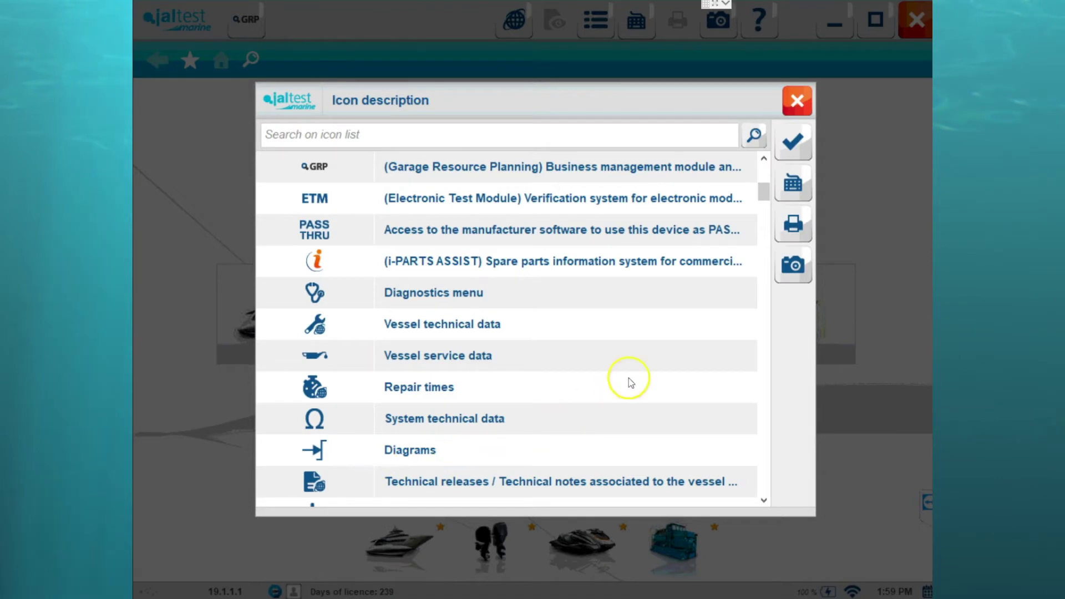
pyautogui.click(795, 139)
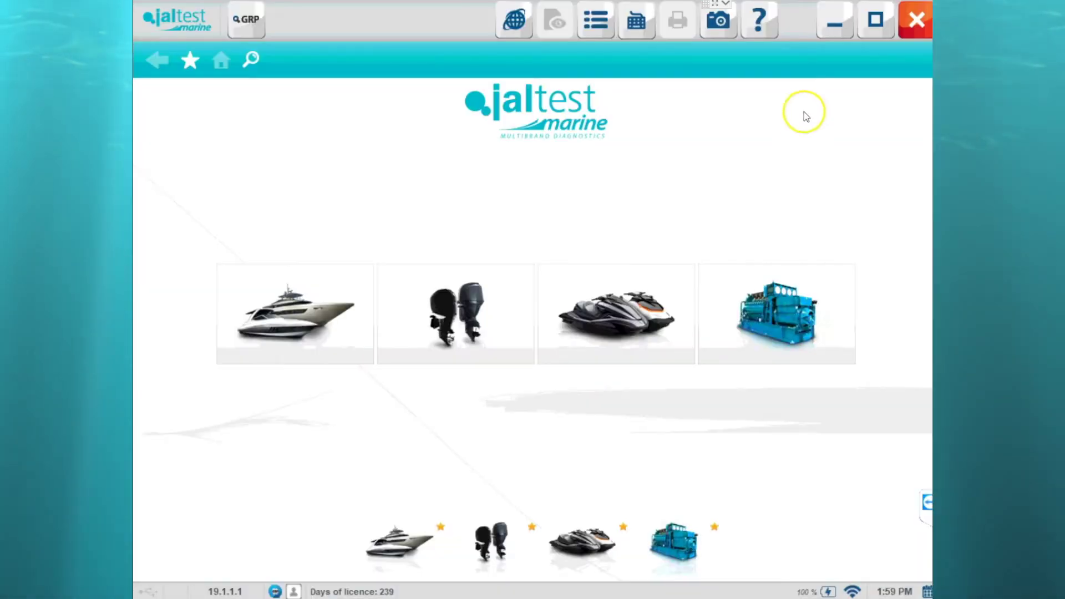
pyautogui.click(760, 20)
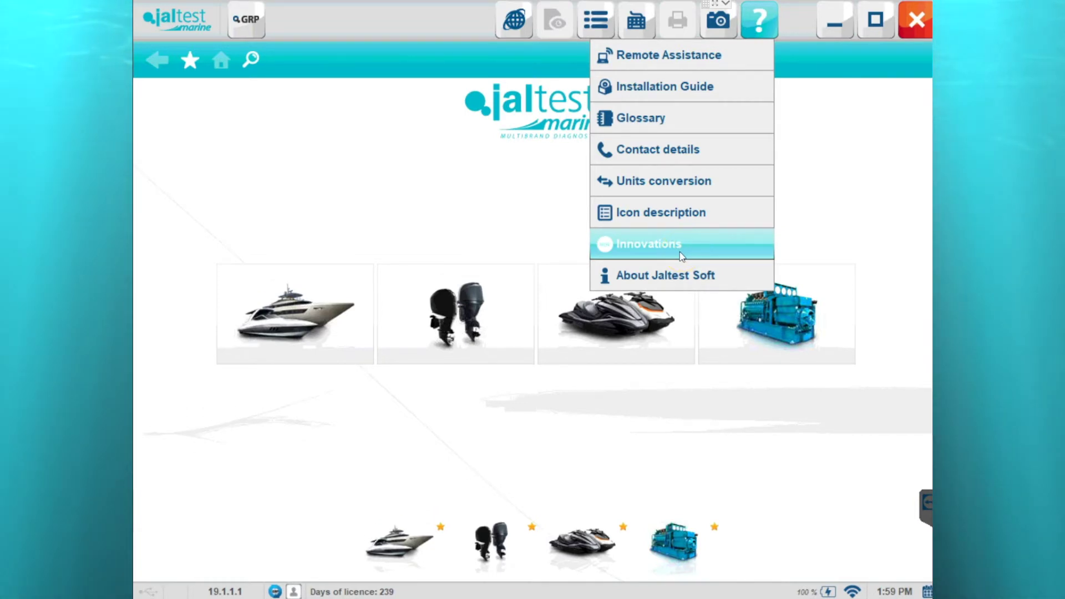
pyautogui.click(679, 283)
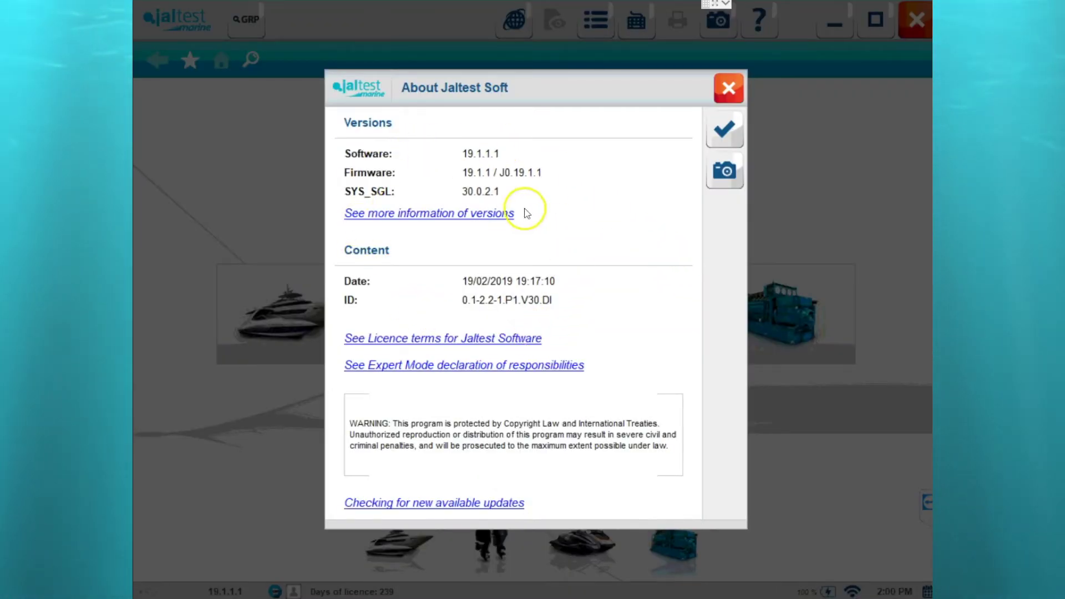
pyautogui.click(721, 127)
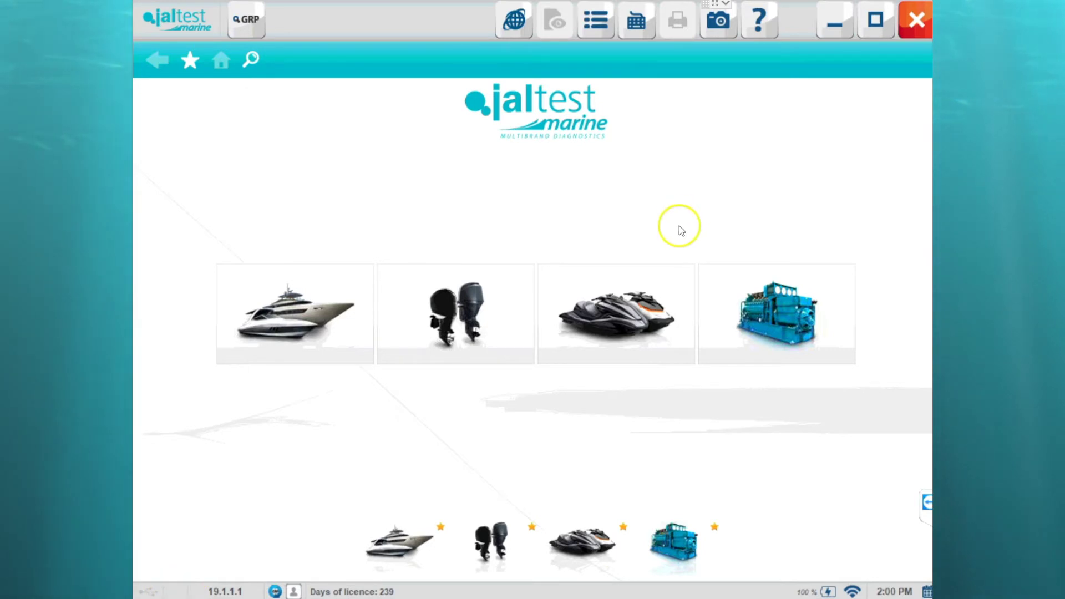
pyautogui.click(724, 26)
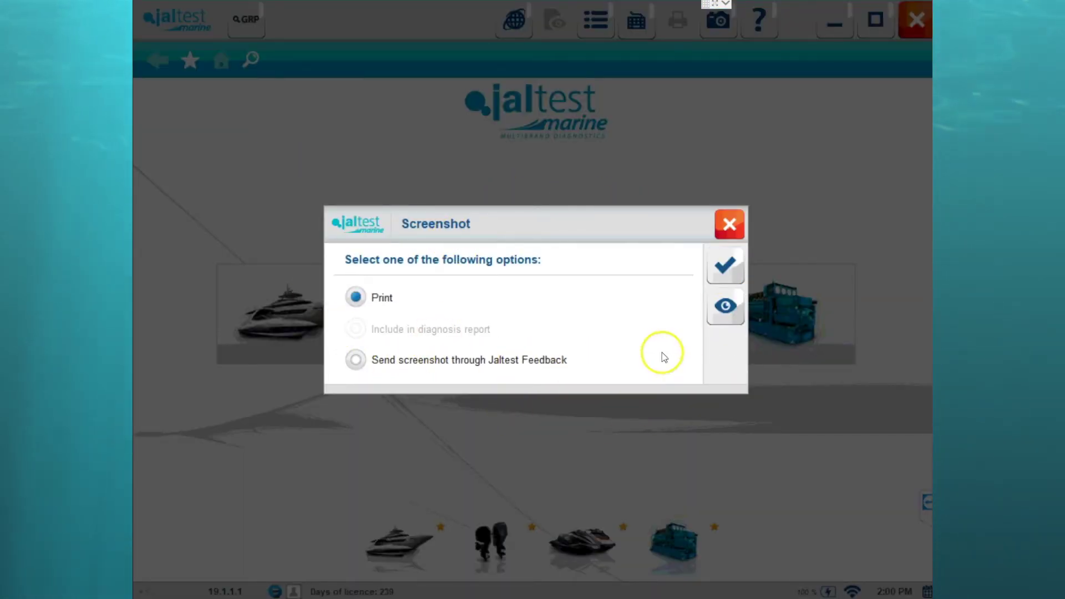
pyautogui.click(729, 223)
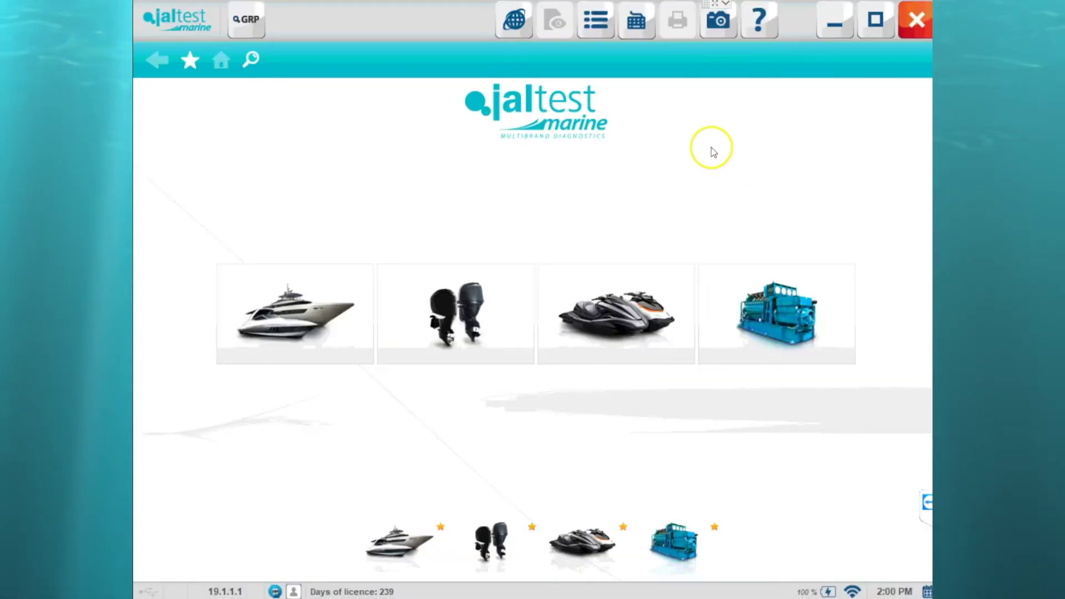
pyautogui.click(637, 24)
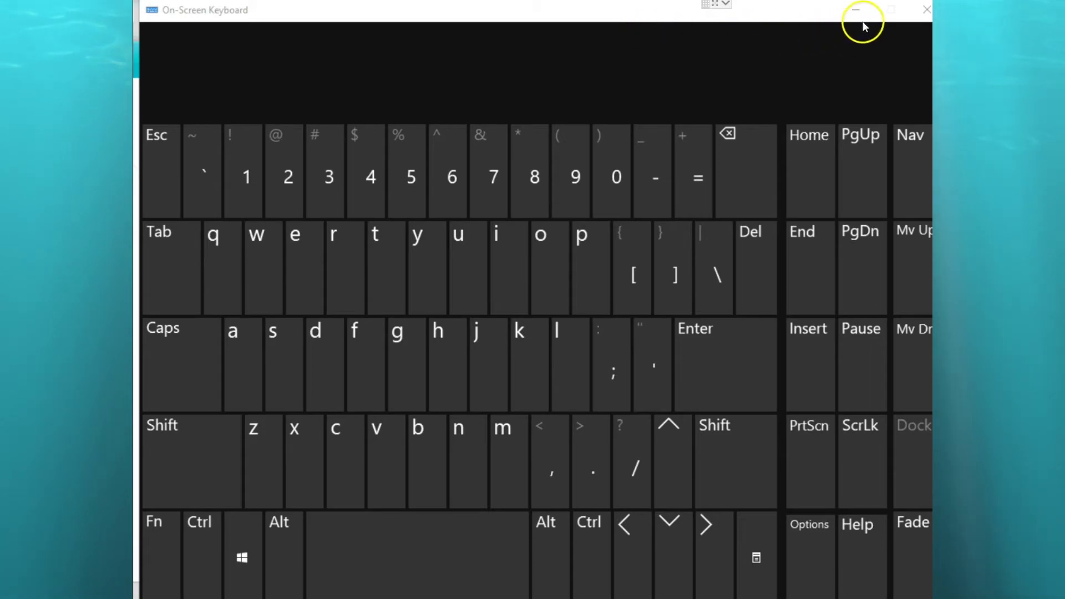
pyautogui.click(925, 10)
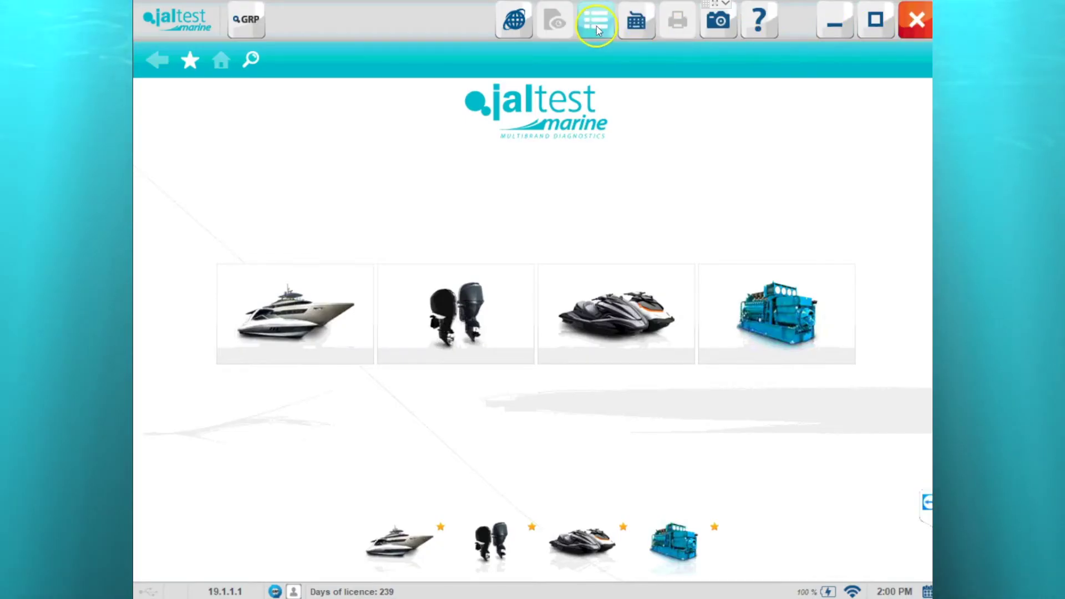
# Open the user configuration from the Main menu and browse the theme and Expert Mode settings
pyautogui.click(595, 27)
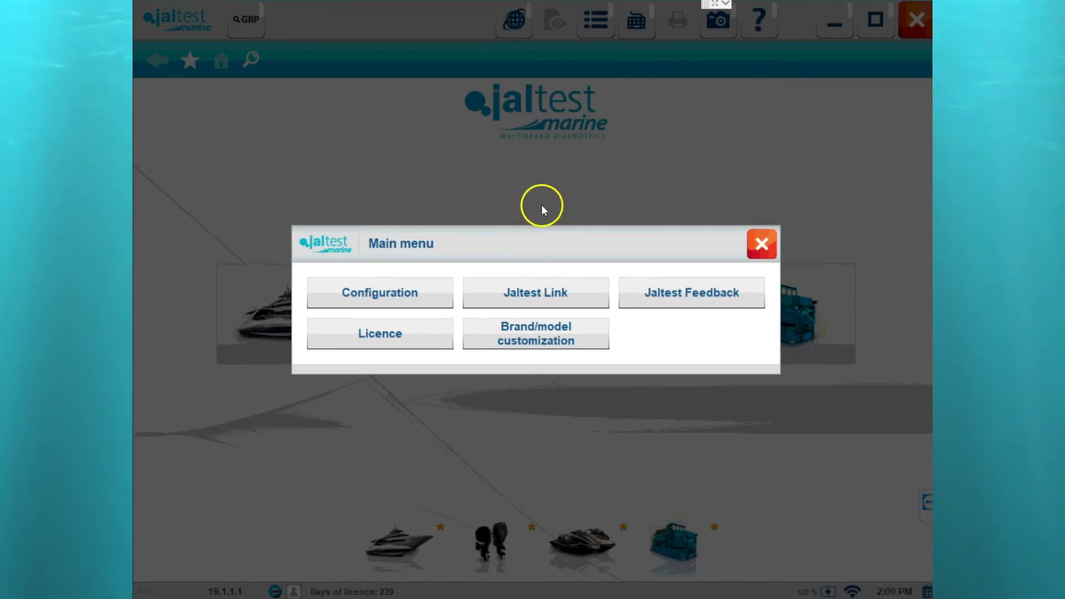
pyautogui.click(404, 296)
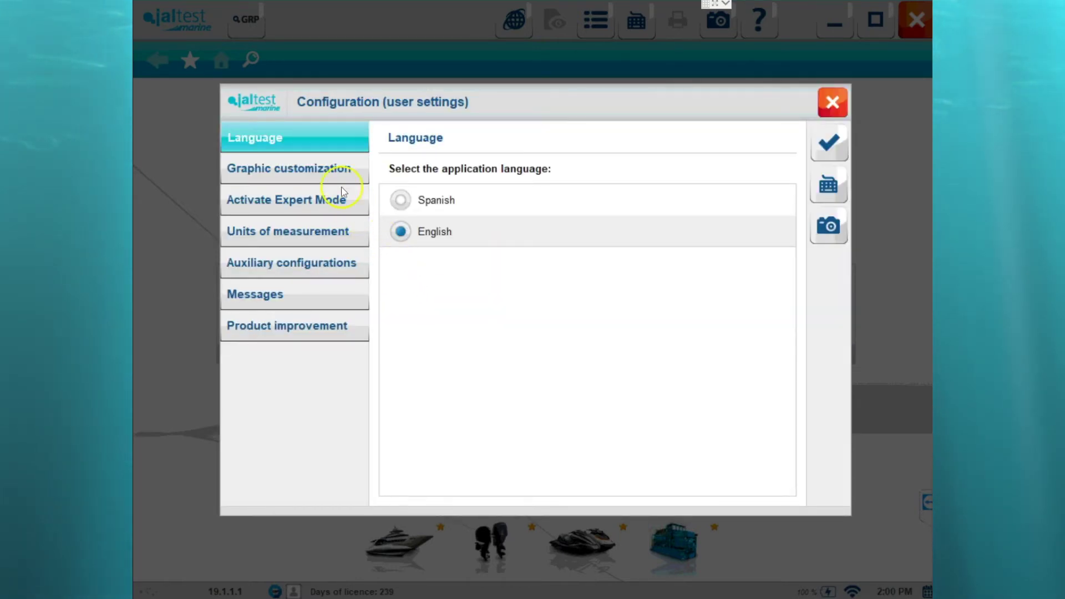
pyautogui.click(314, 170)
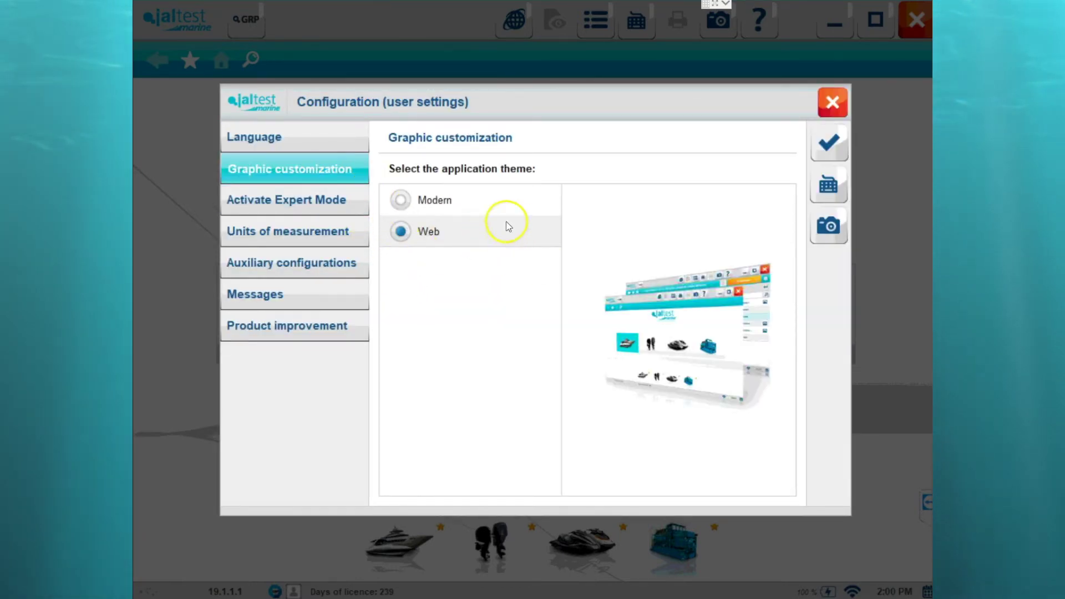
pyautogui.click(314, 203)
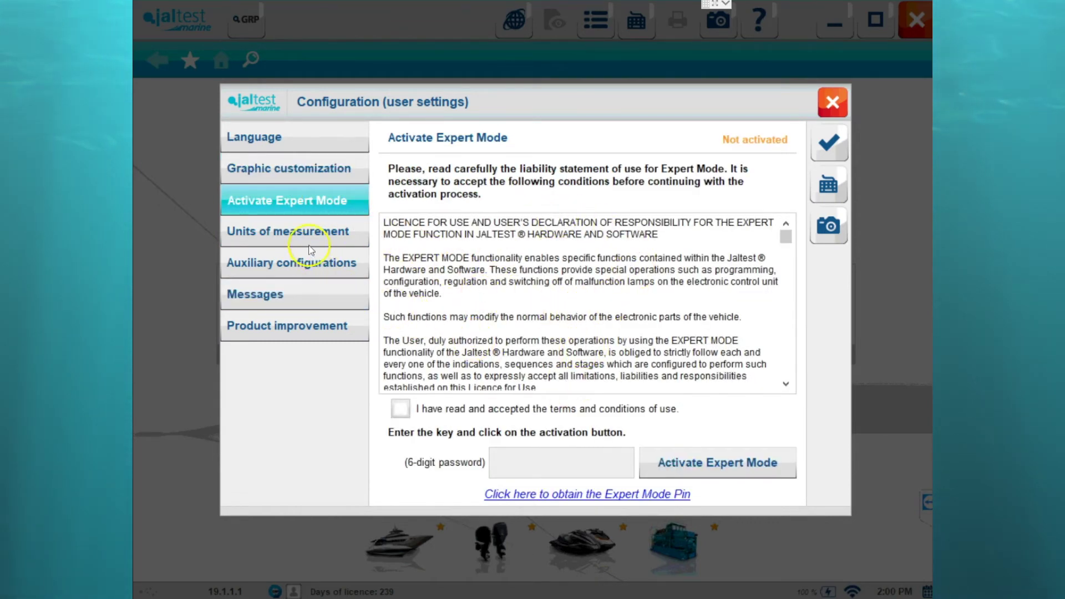
# Try kilometres and centimetres, then keep miles and inches as distance and length units
pyautogui.click(284, 232)
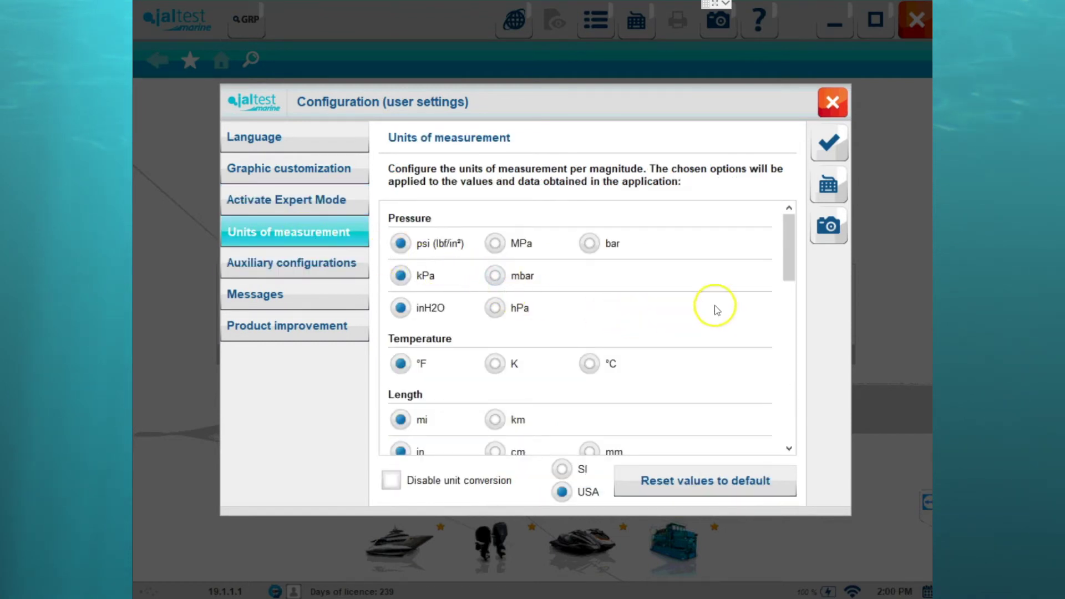
pyautogui.moveTo(790, 257); pyautogui.dragTo(791, 298)
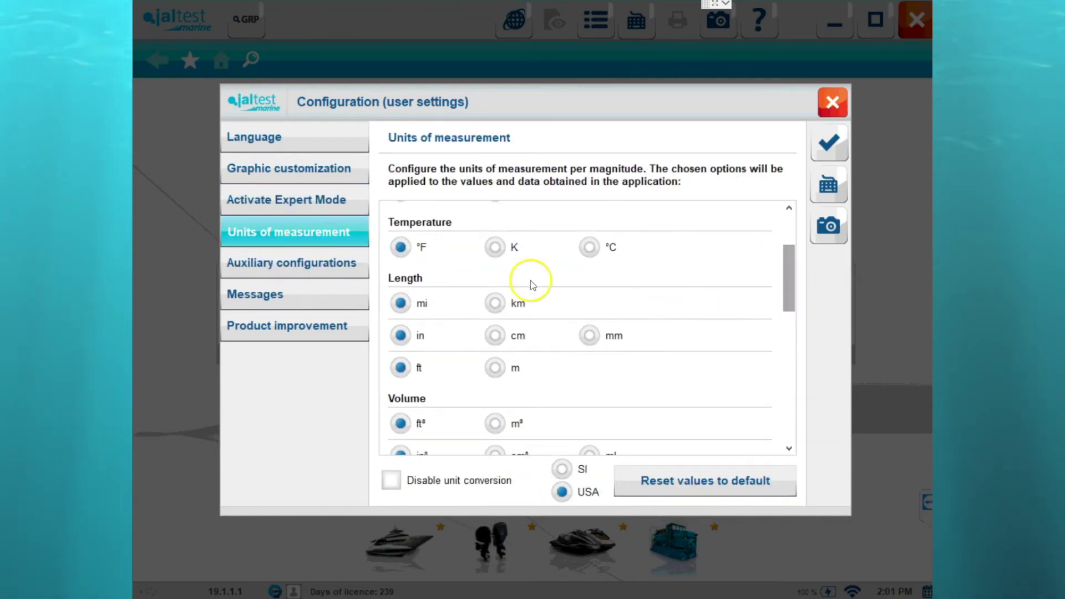
pyautogui.click(496, 304)
pyautogui.click(497, 336)
pyautogui.click(401, 334)
pyautogui.click(400, 304)
# Keep the buttons hierarchy style, review message and product-improvement settings, and save the configuration
pyautogui.click(311, 263)
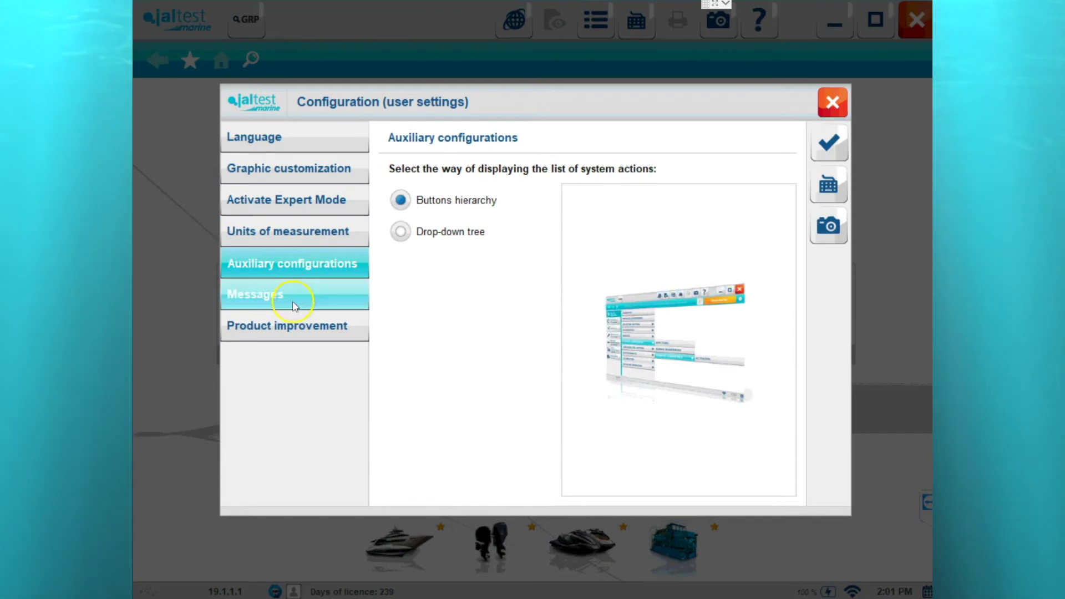
pyautogui.click(437, 232)
pyautogui.click(443, 208)
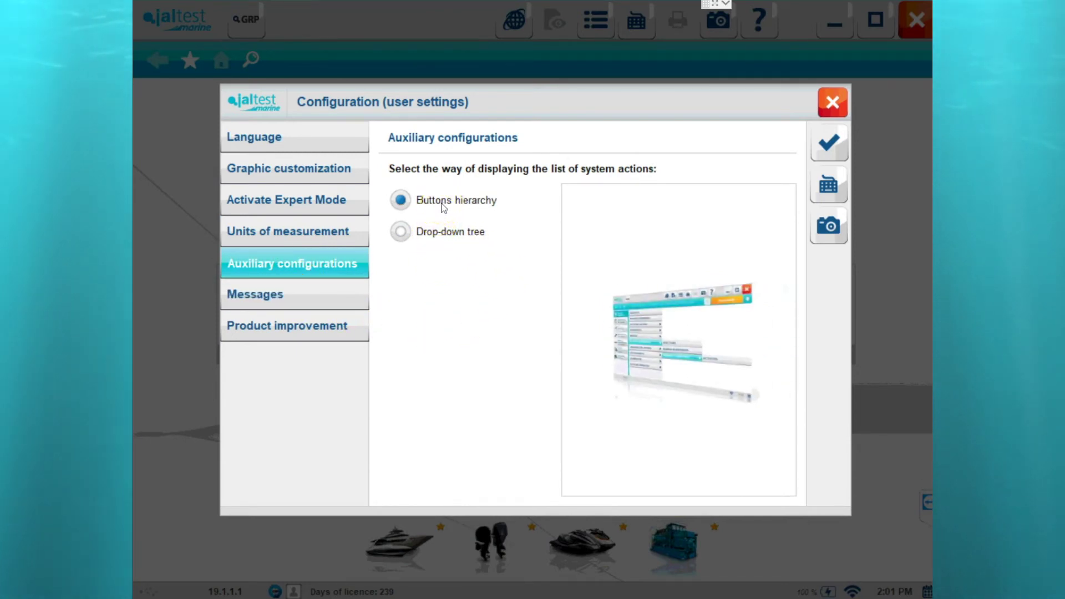
pyautogui.click(315, 300)
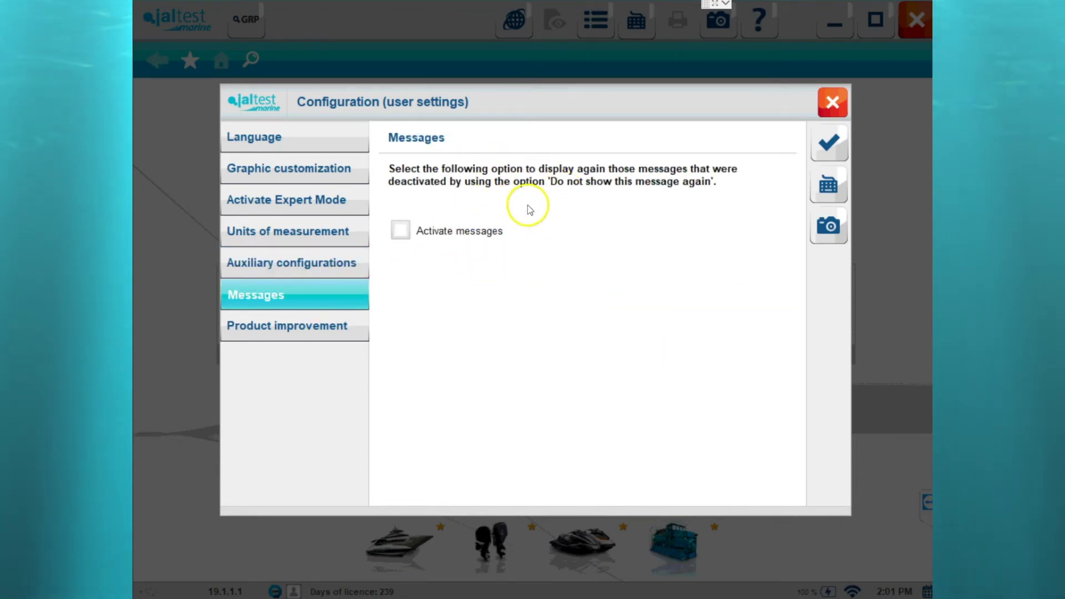
pyautogui.click(314, 330)
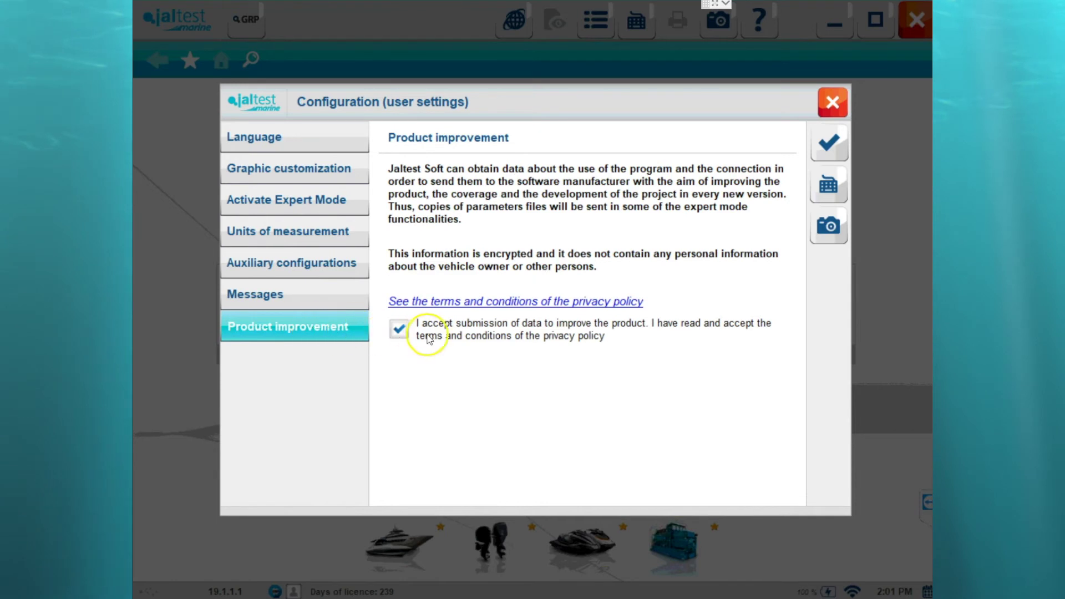
pyautogui.click(829, 148)
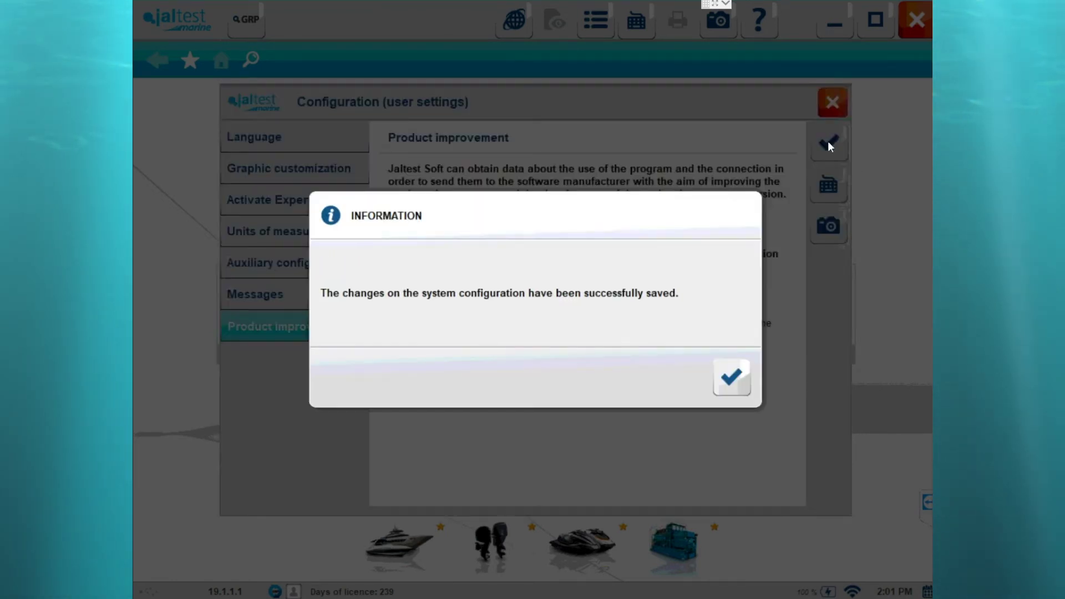
pyautogui.click(732, 377)
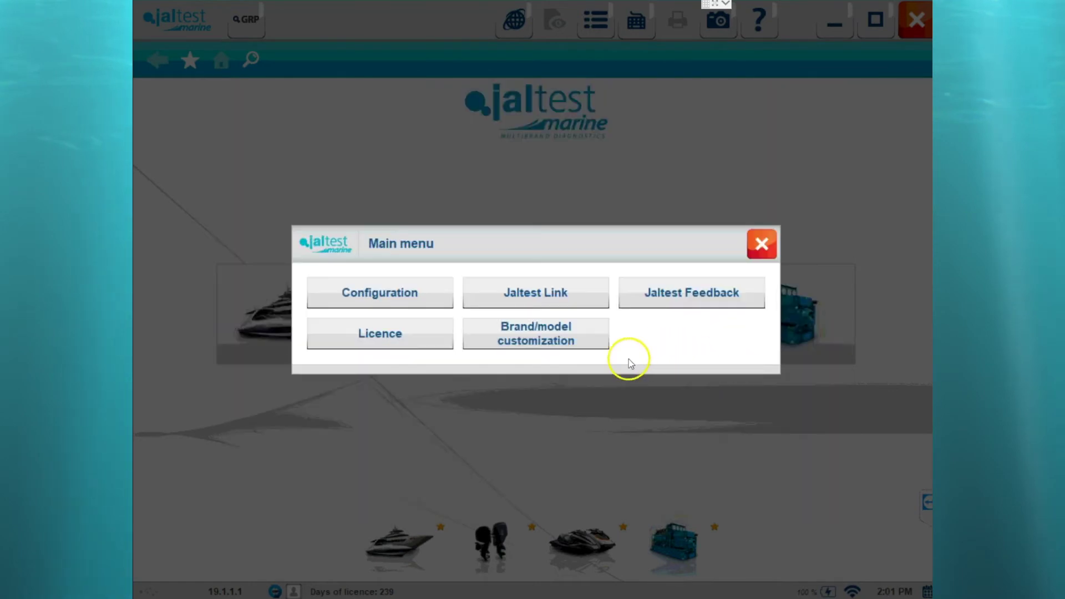
pyautogui.click(540, 297)
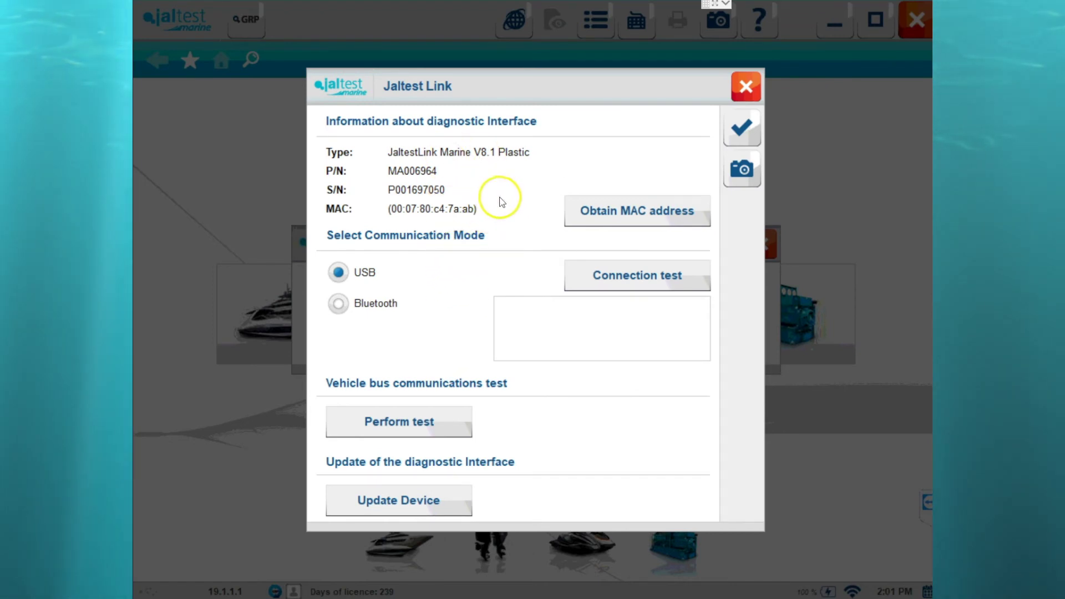
pyautogui.click(463, 435)
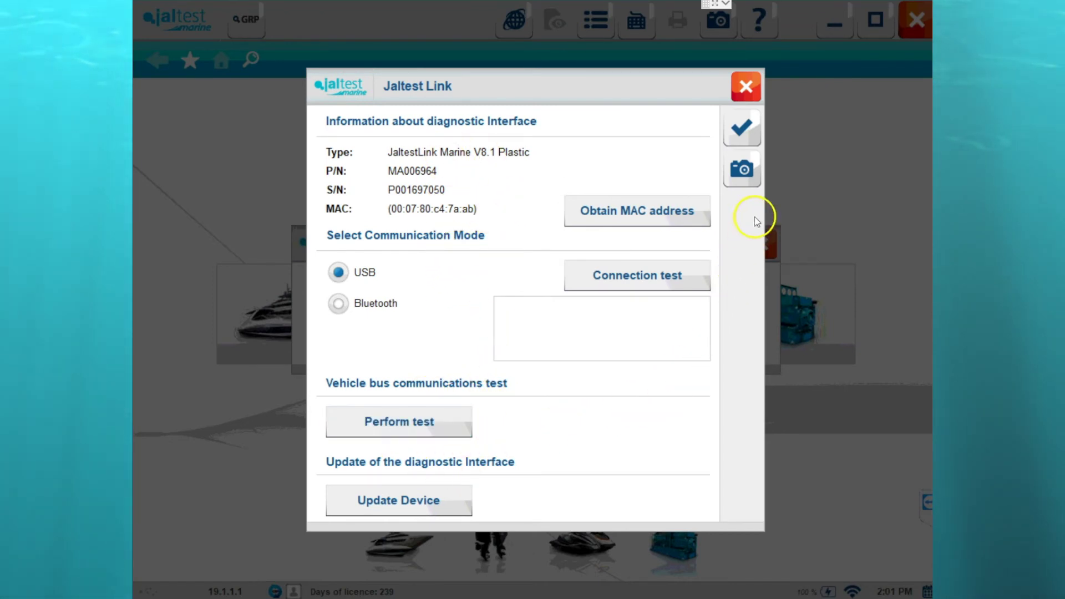
pyautogui.click(740, 124)
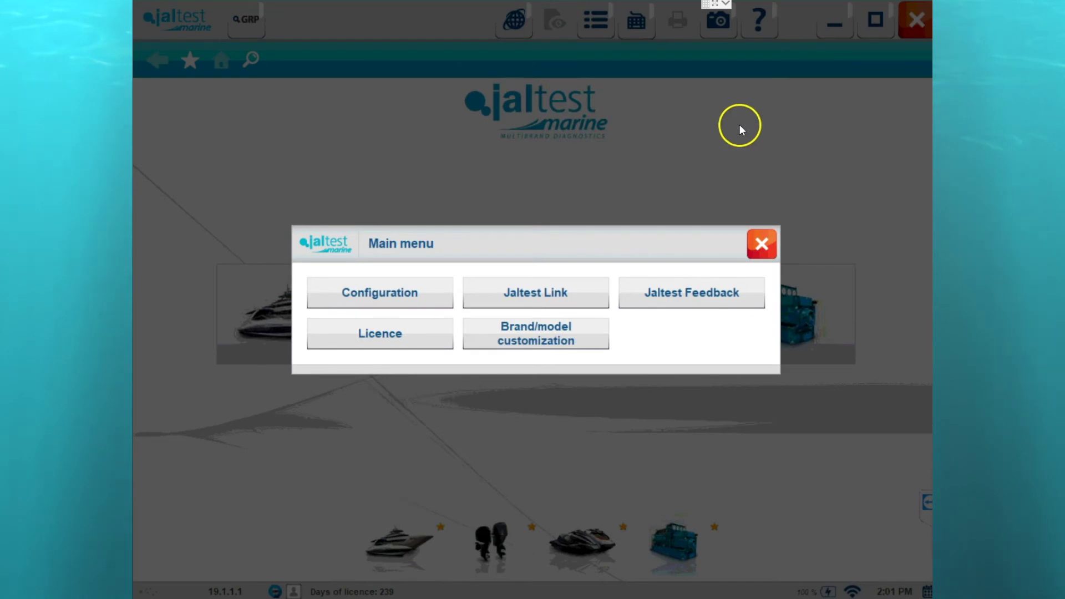
pyautogui.click(672, 297)
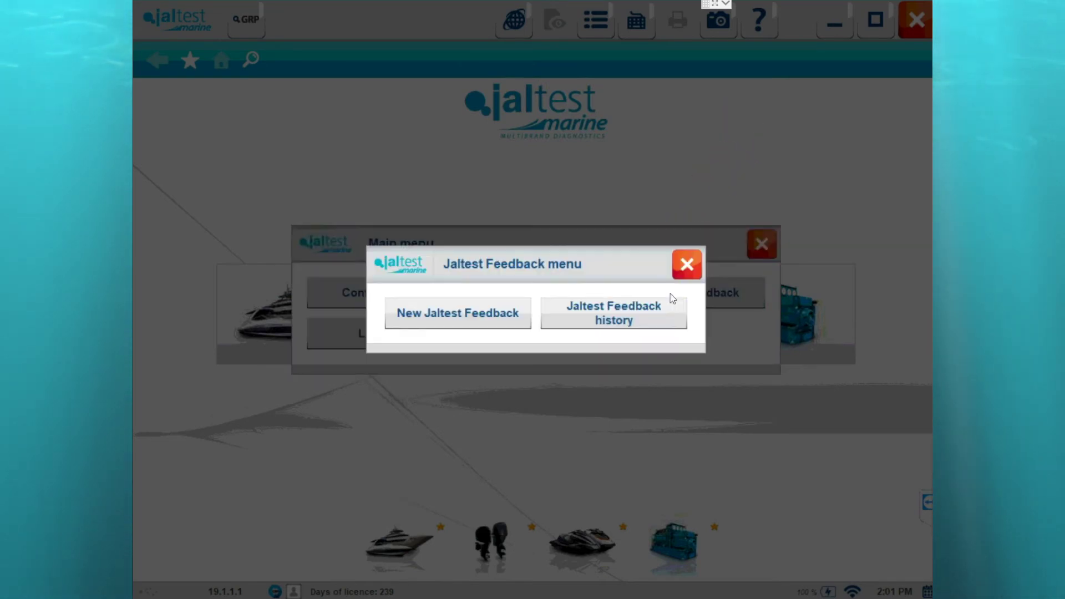
pyautogui.click(461, 312)
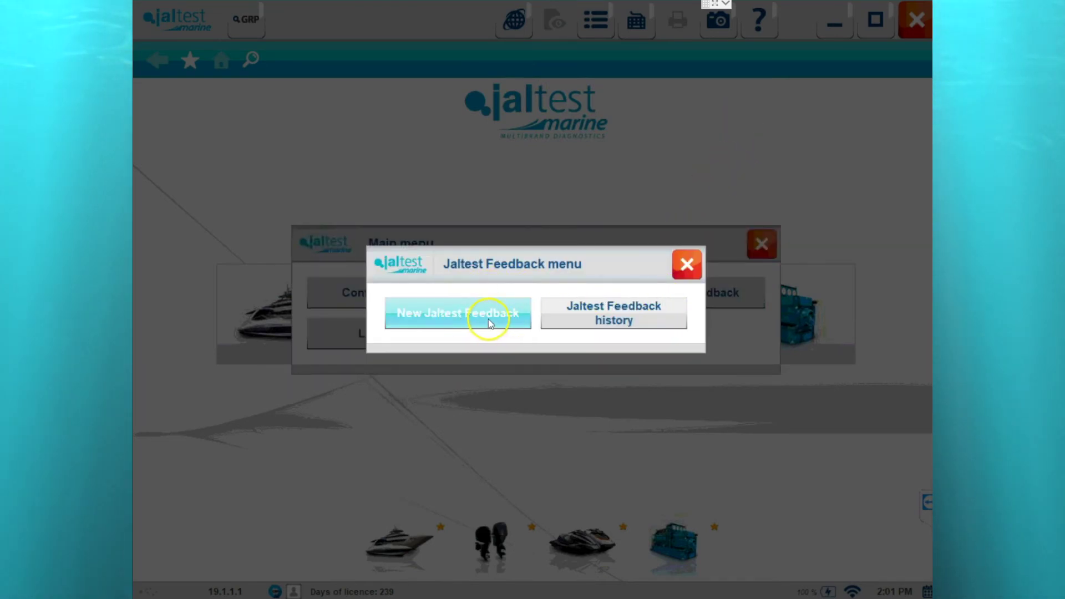
pyautogui.click(688, 263)
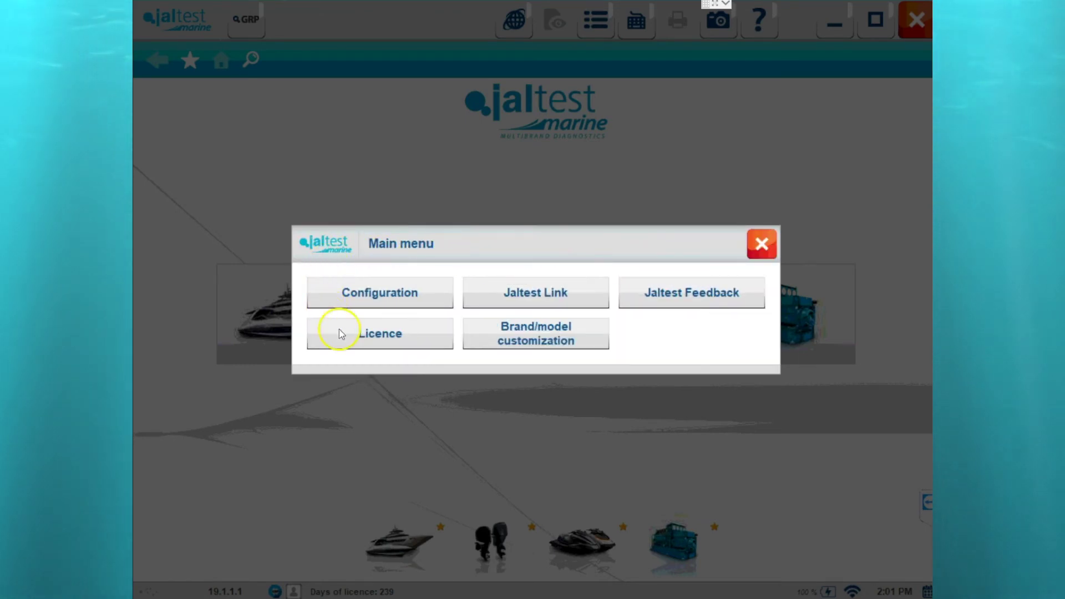
pyautogui.click(352, 340)
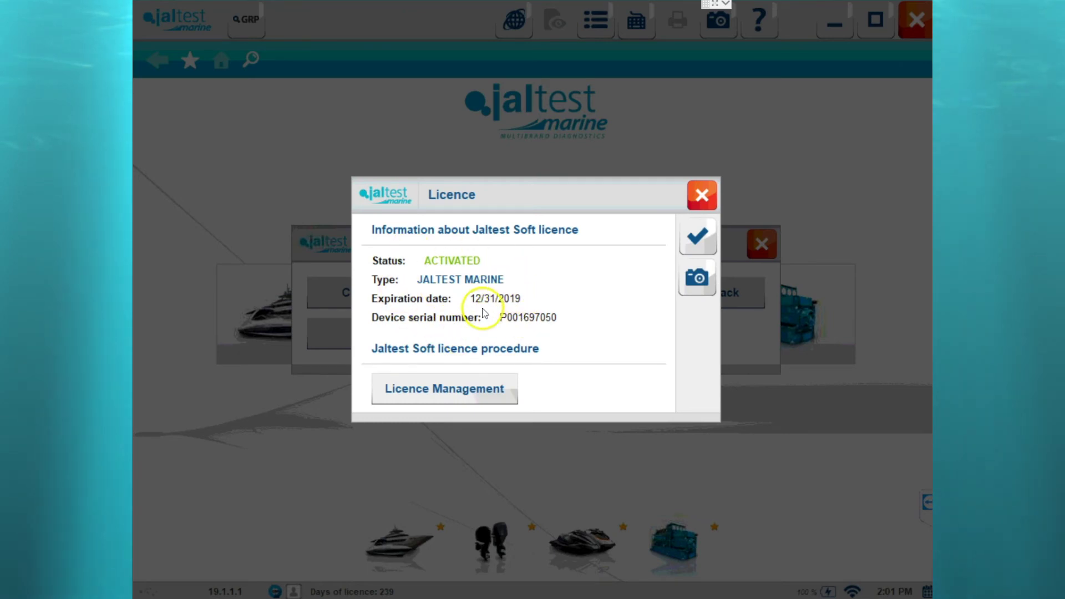
pyautogui.click(694, 238)
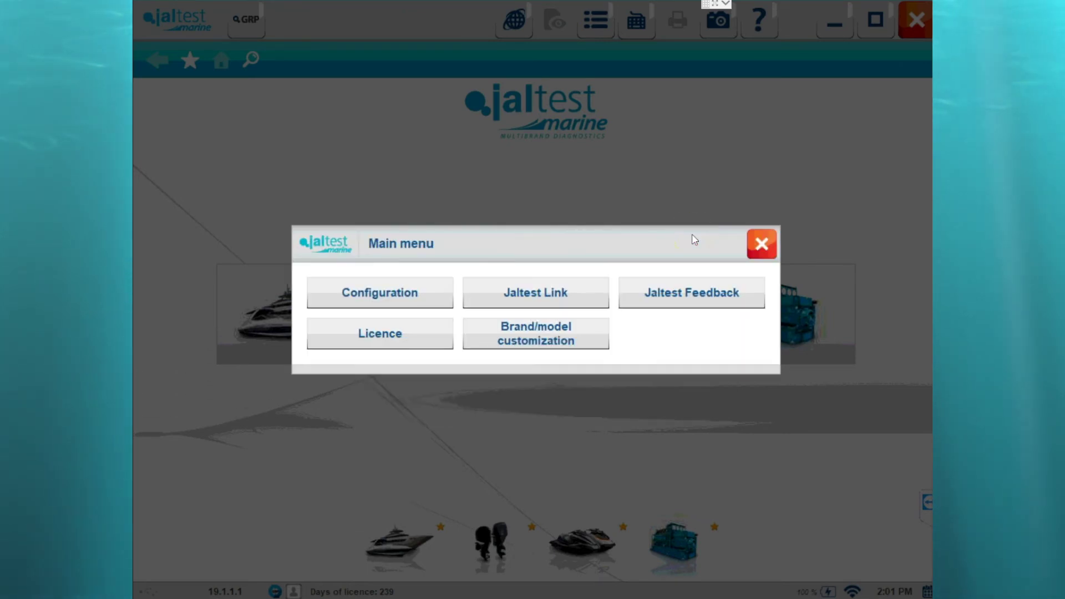
# Attempt to add an unnamed OUTBOARD MOTOR brand and dismiss the missing-name warning
pyautogui.click(513, 332)
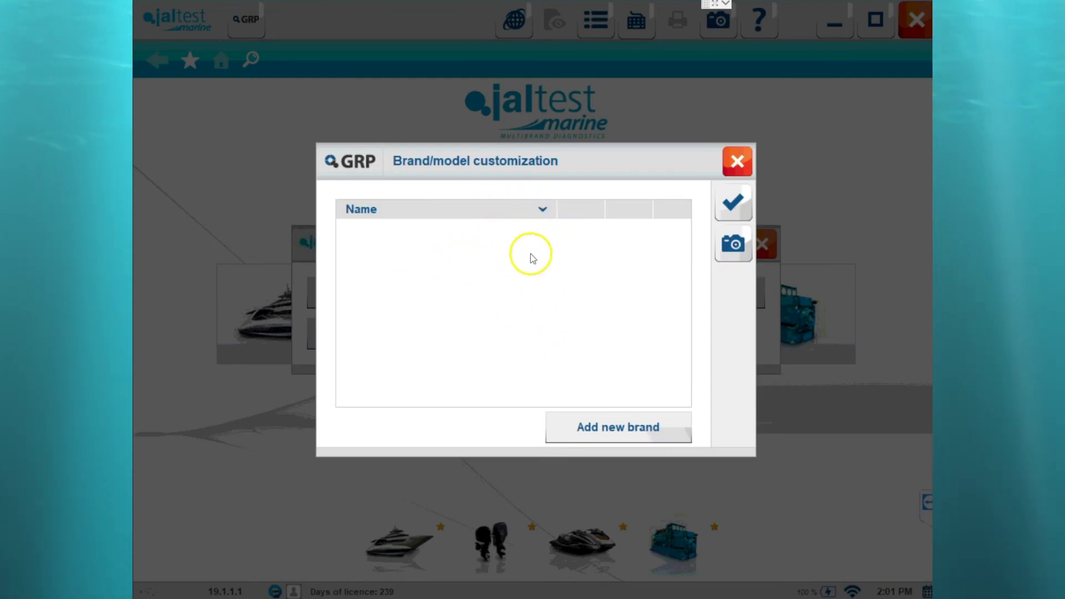
pyautogui.click(616, 426)
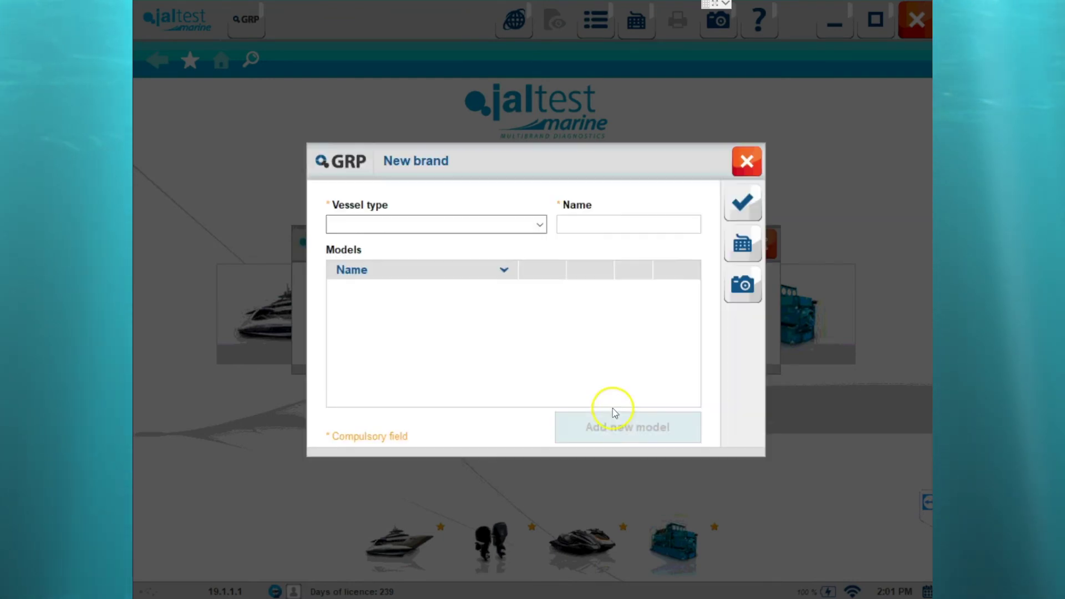
pyautogui.click(538, 225)
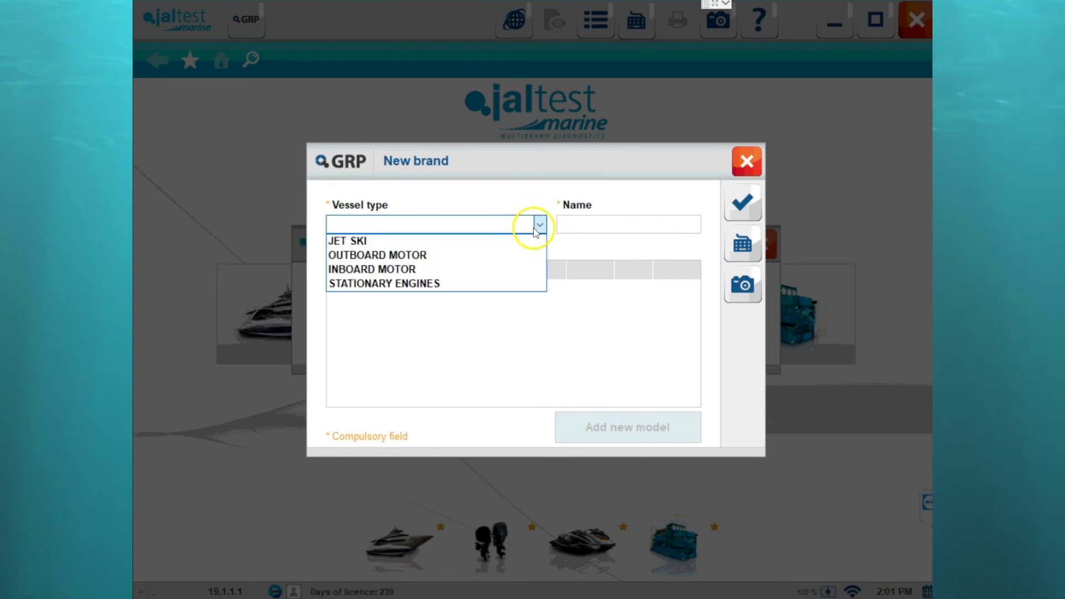
pyautogui.click(511, 257)
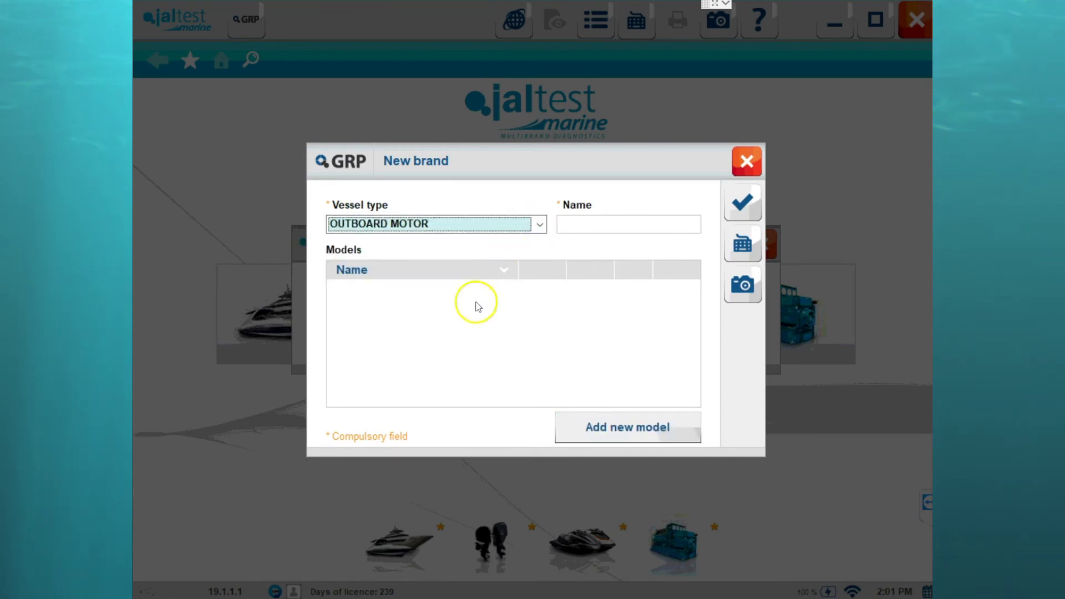
pyautogui.click(743, 211)
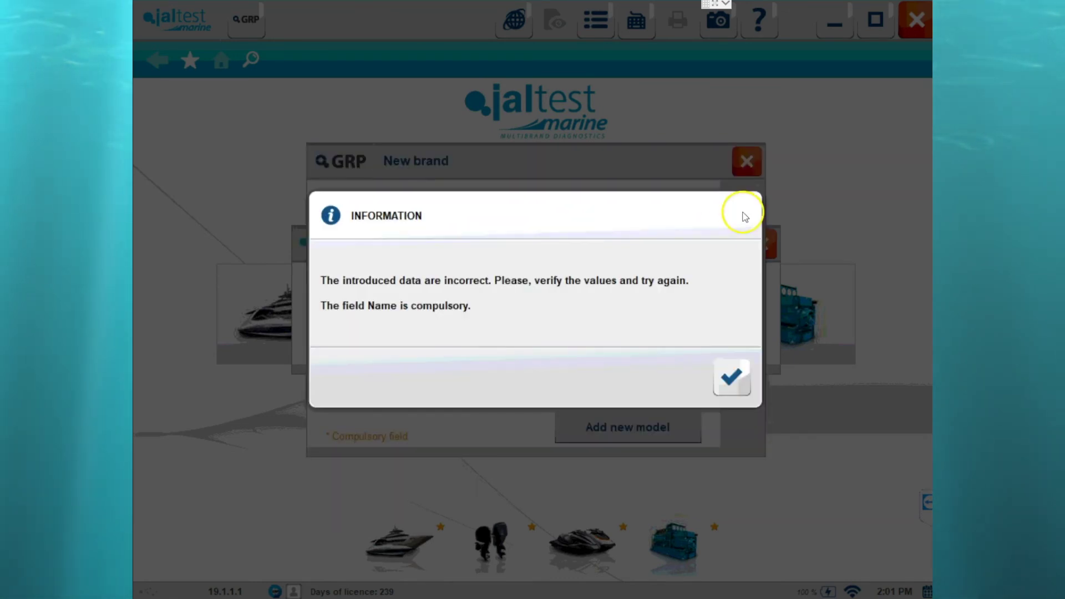
pyautogui.click(744, 374)
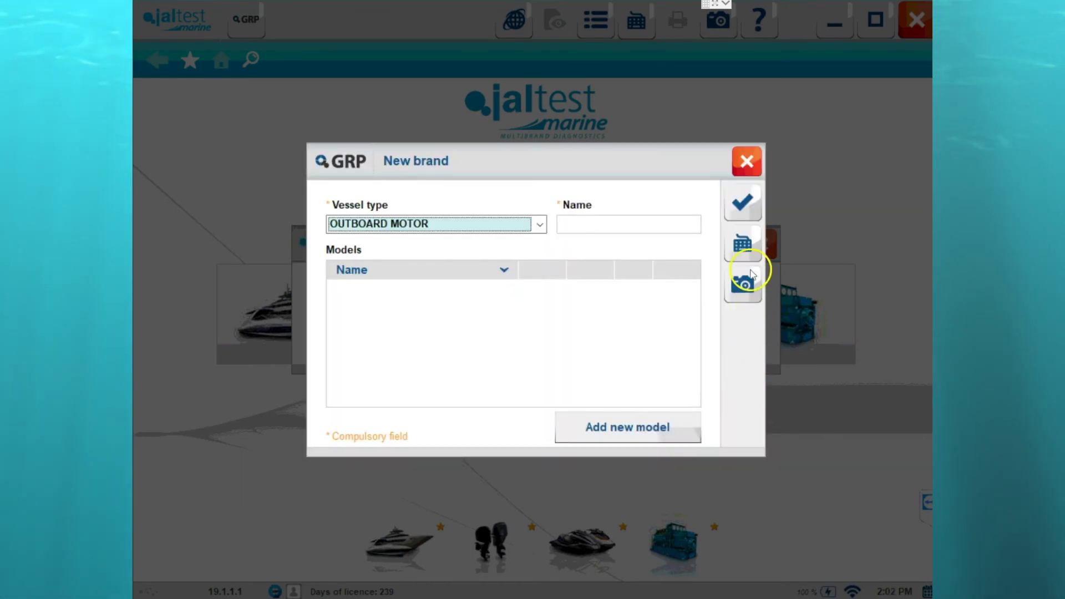
# Discard the unsaved brand, then close brand customization and the Main menu
pyautogui.click(746, 160)
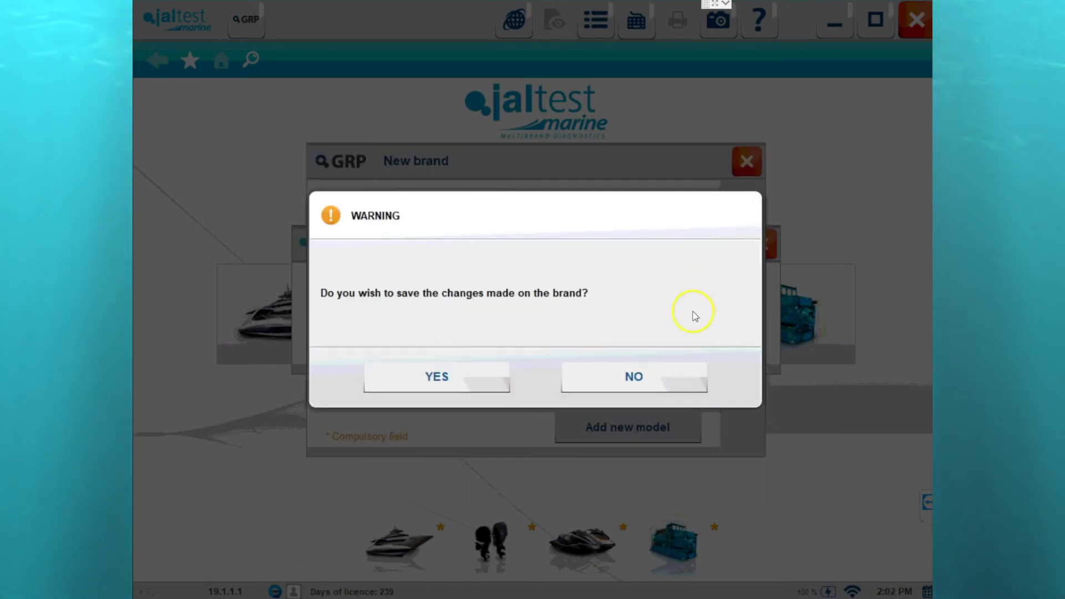
pyautogui.click(608, 387)
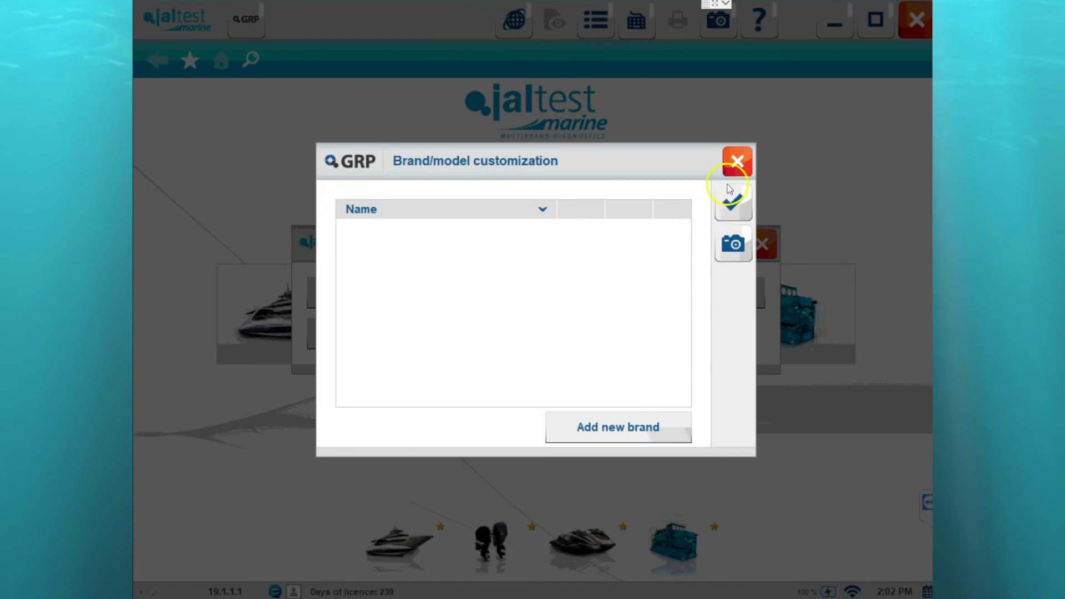
pyautogui.click(738, 164)
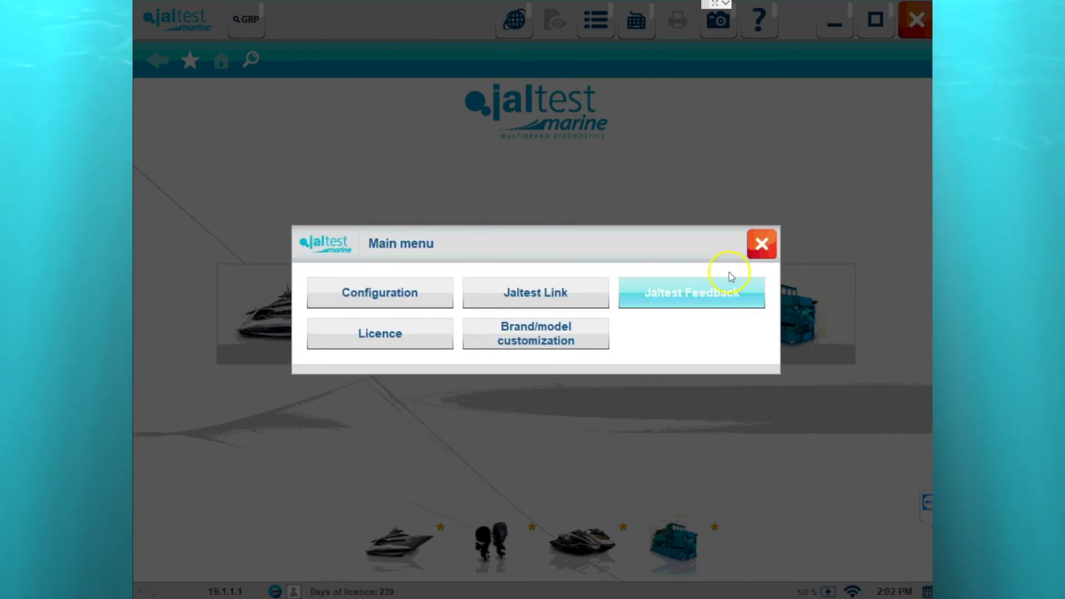
pyautogui.click(763, 244)
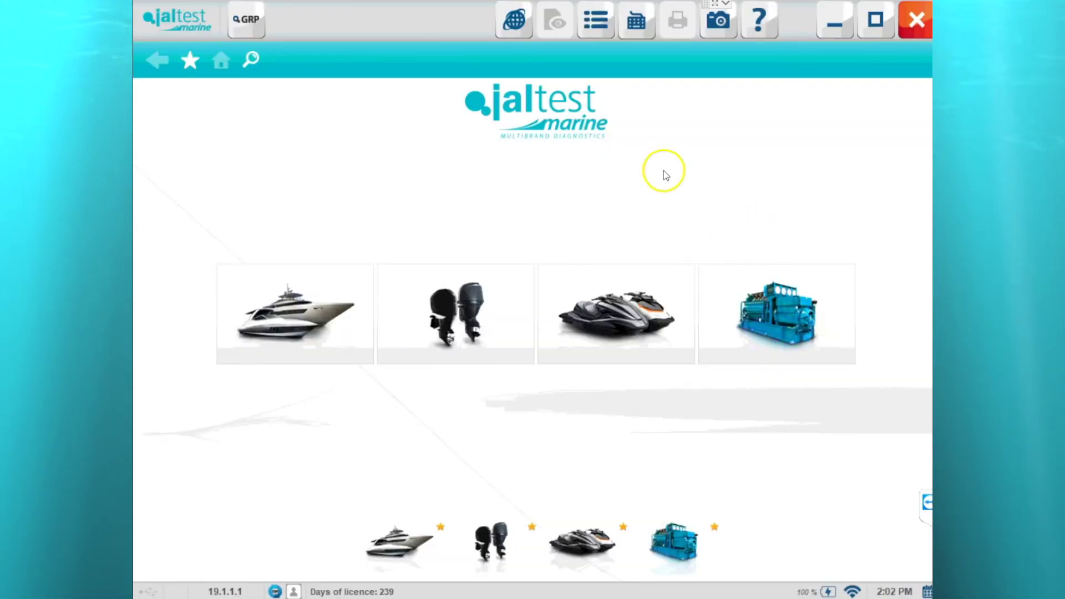
pyautogui.click(516, 22)
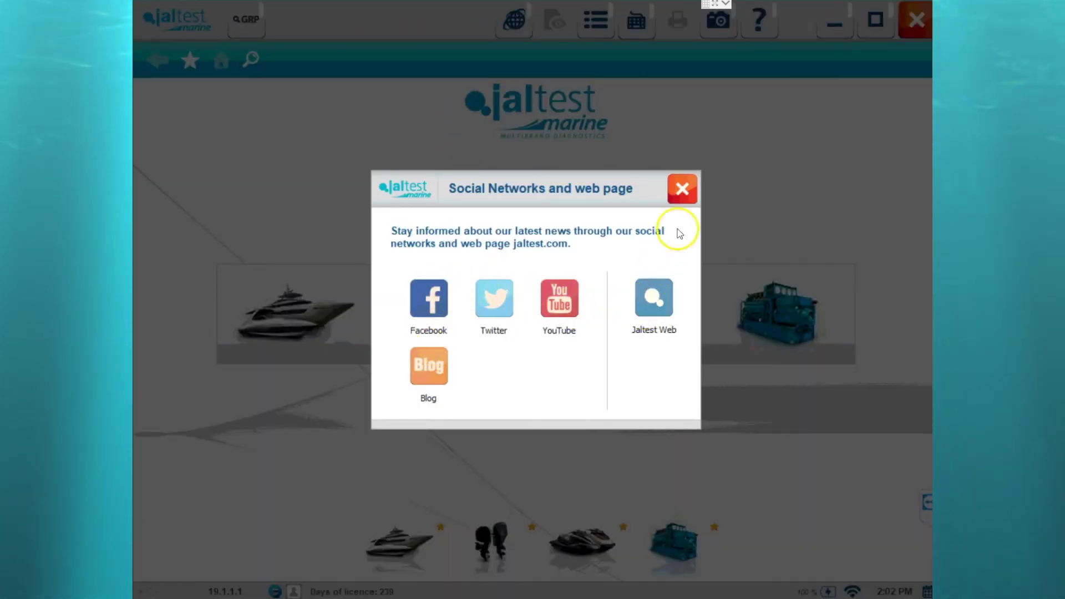
pyautogui.click(692, 189)
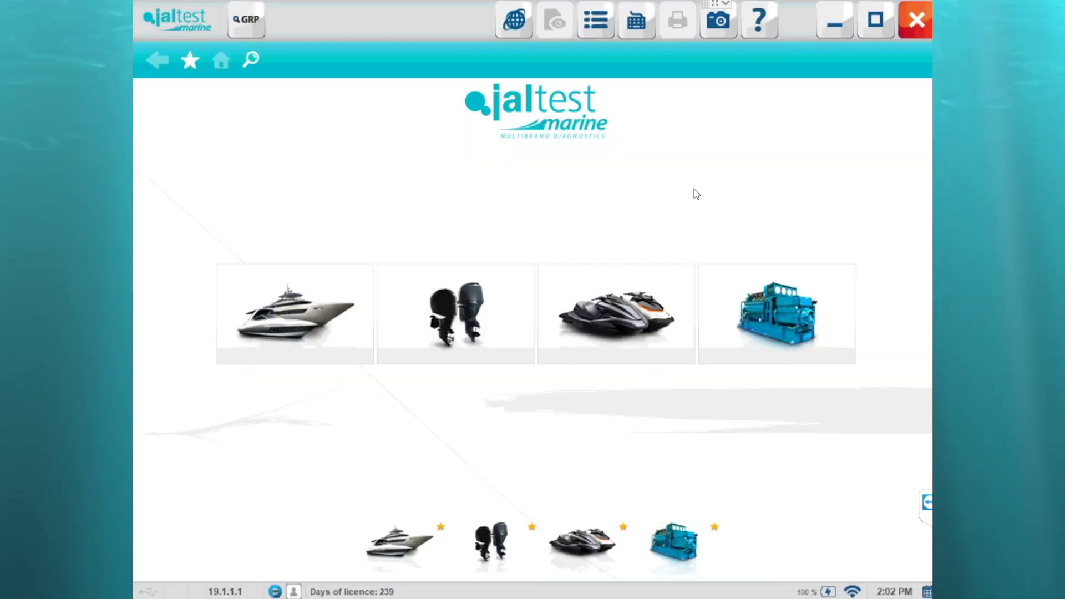
pyautogui.click(248, 25)
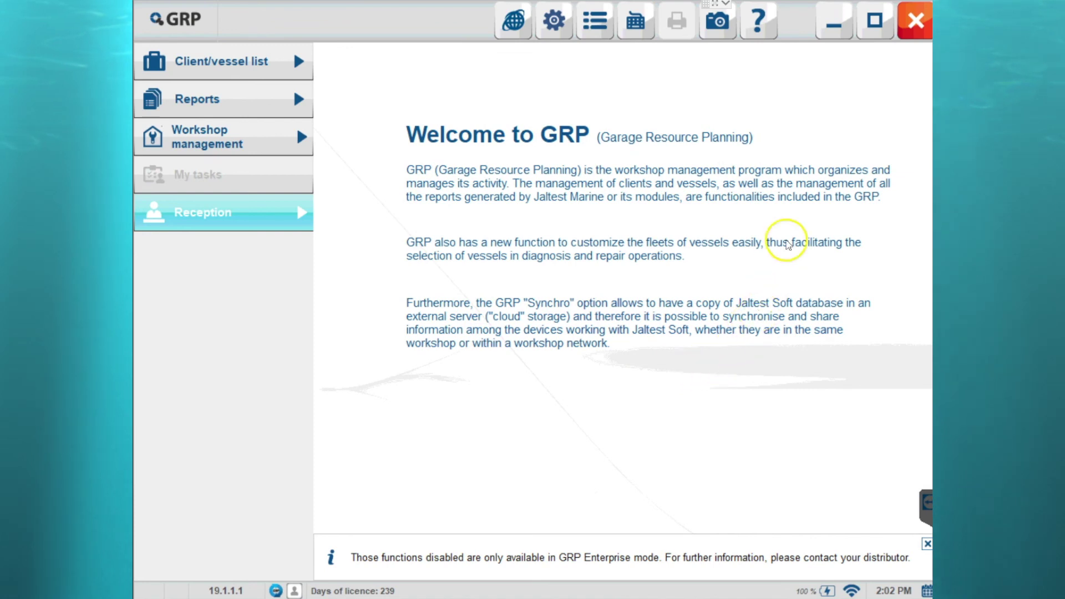
pyautogui.click(921, 26)
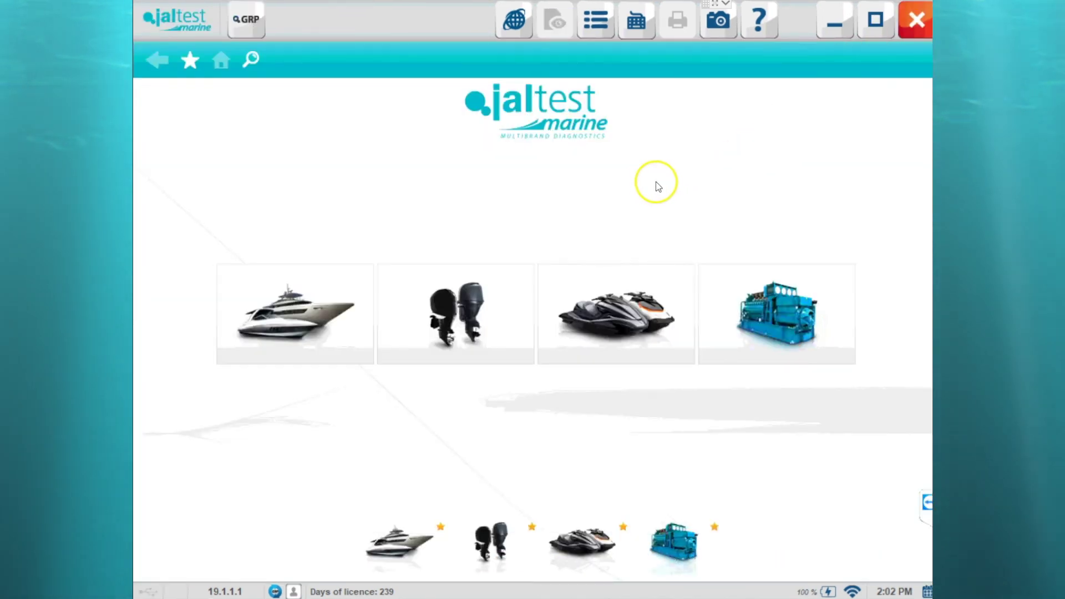